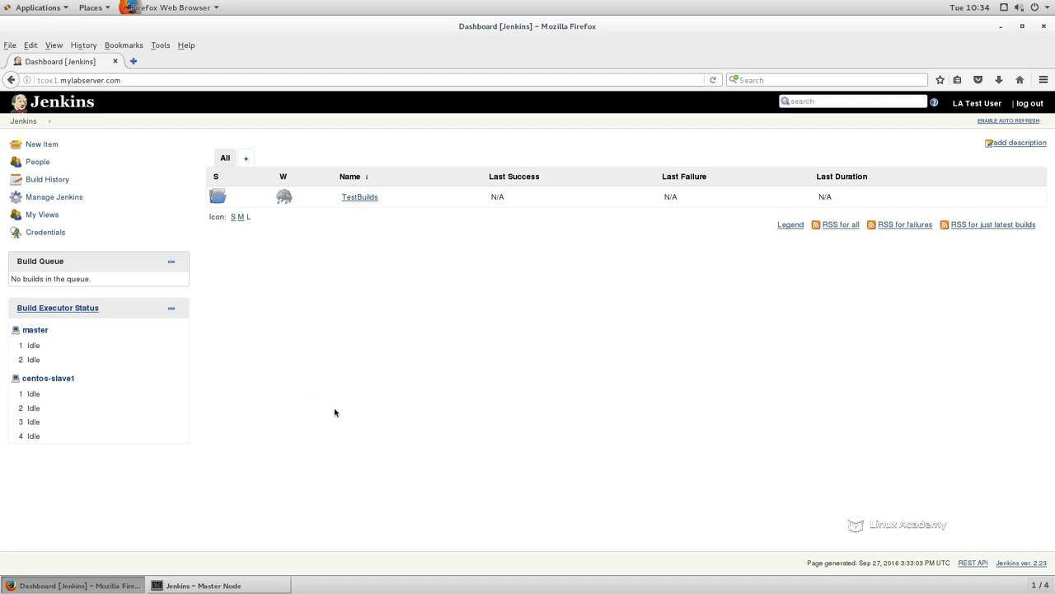
- Create a freestyle project named MySlaveBuild inside the TestBuilds folder
{"action": "left_click", "coordinate": [360, 200]}
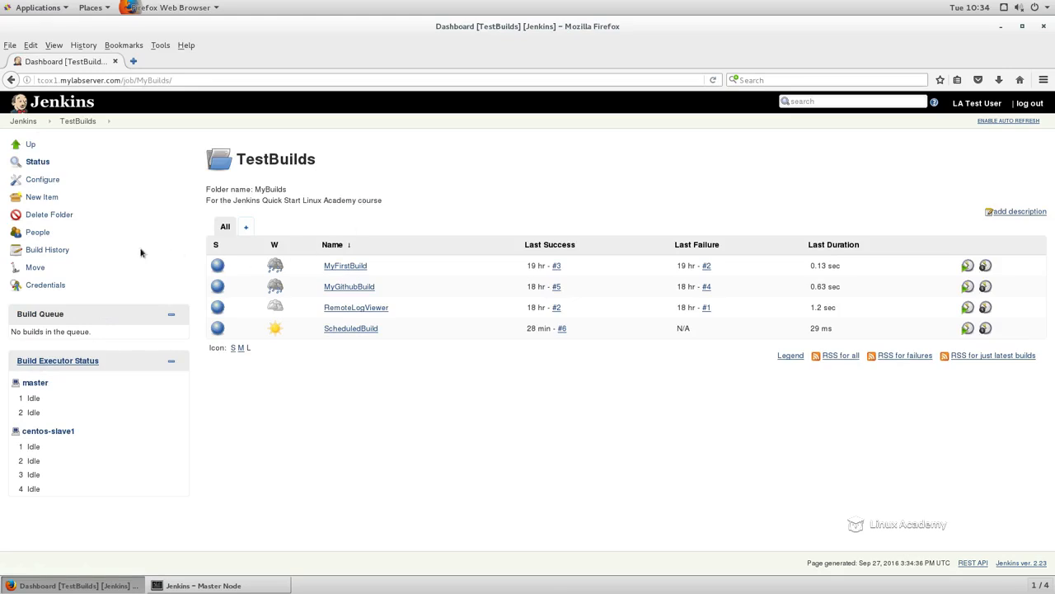
{"action": "left_click", "coordinate": [54, 199]}
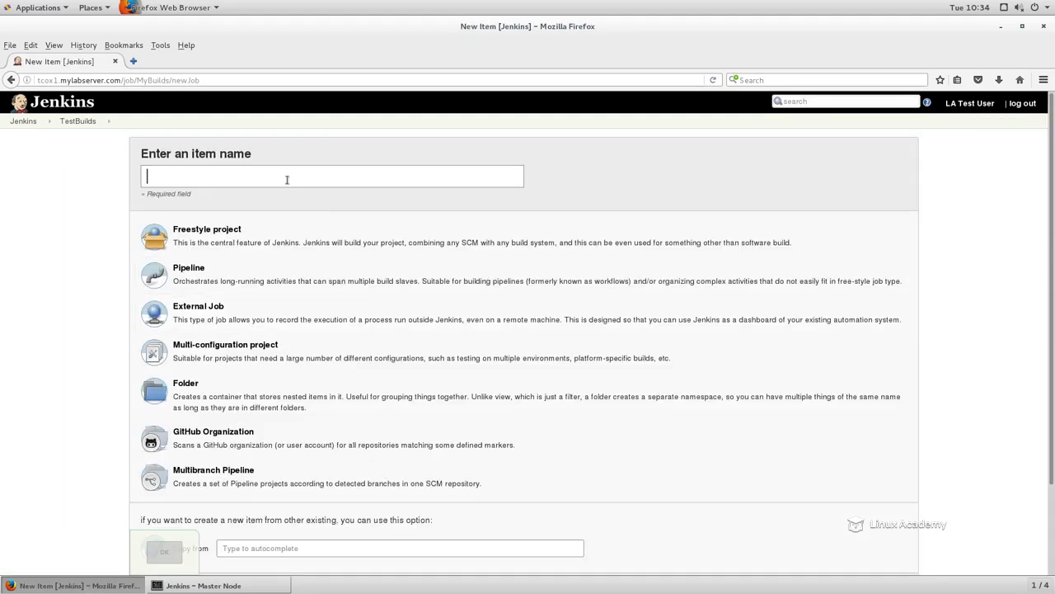
{"action": "type", "text": "MySlaveBuild"}
{"action": "left_click", "coordinate": [244, 241]}
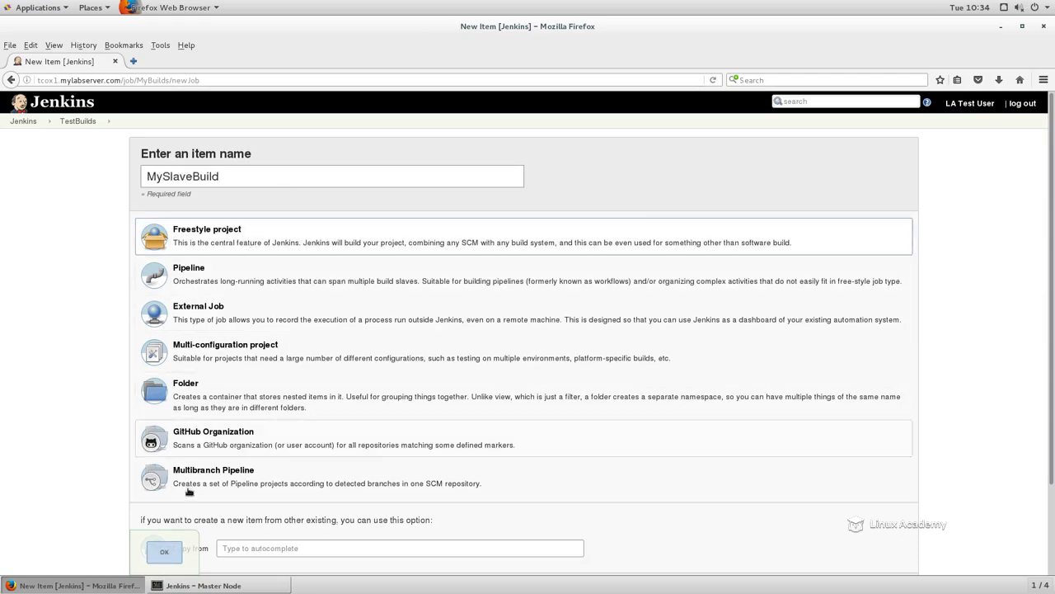
{"action": "left_click", "coordinate": [165, 552]}
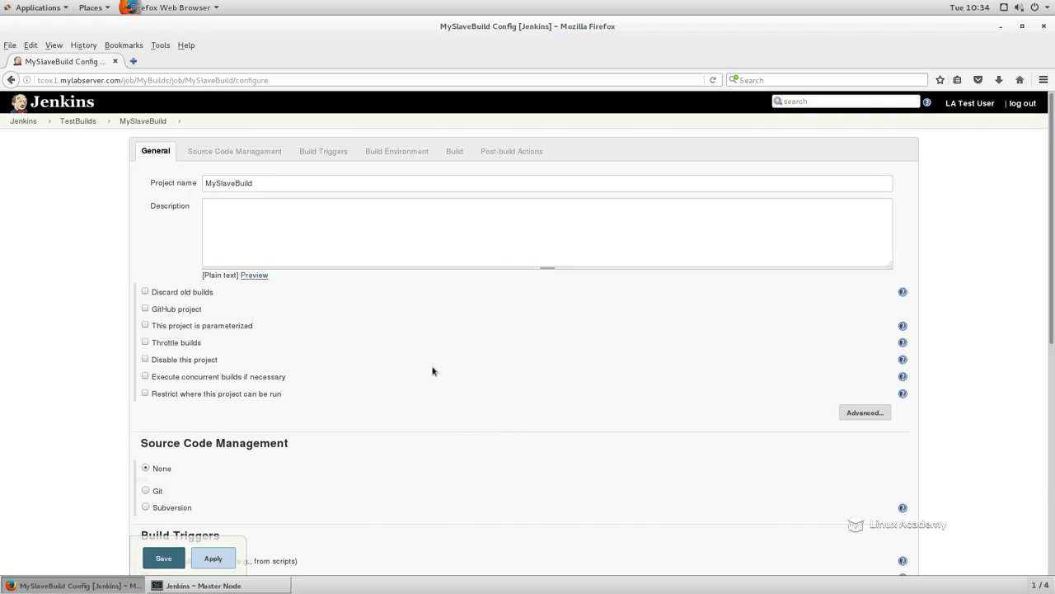
- Restrict where the project can be run, using the label expression centos-slave1
{"action": "left_click", "coordinate": [244, 397]}
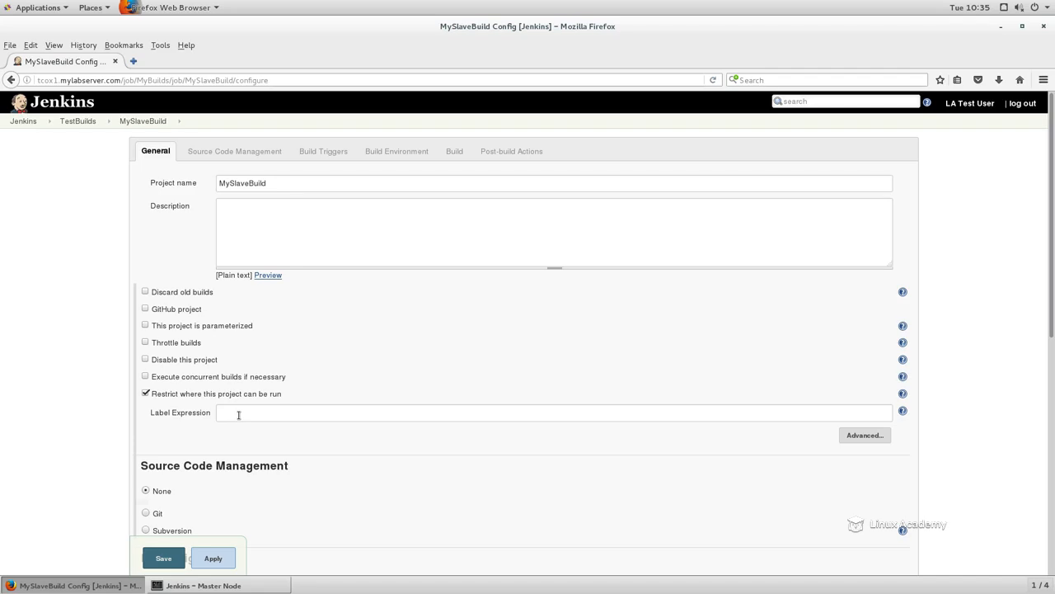
{"action": "type", "text": "cent"}
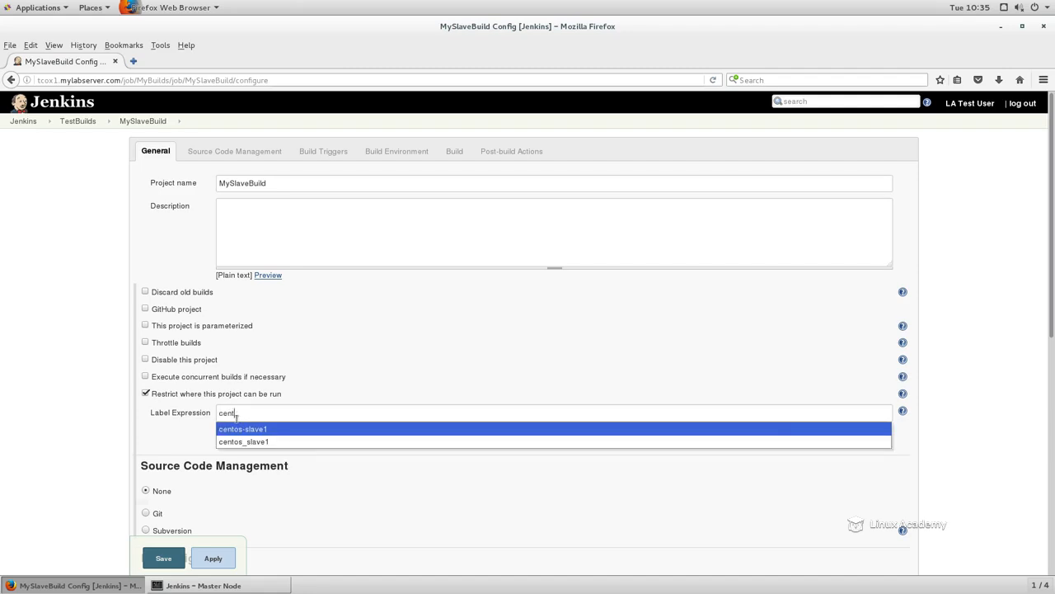
{"action": "left_click", "coordinate": [234, 429]}
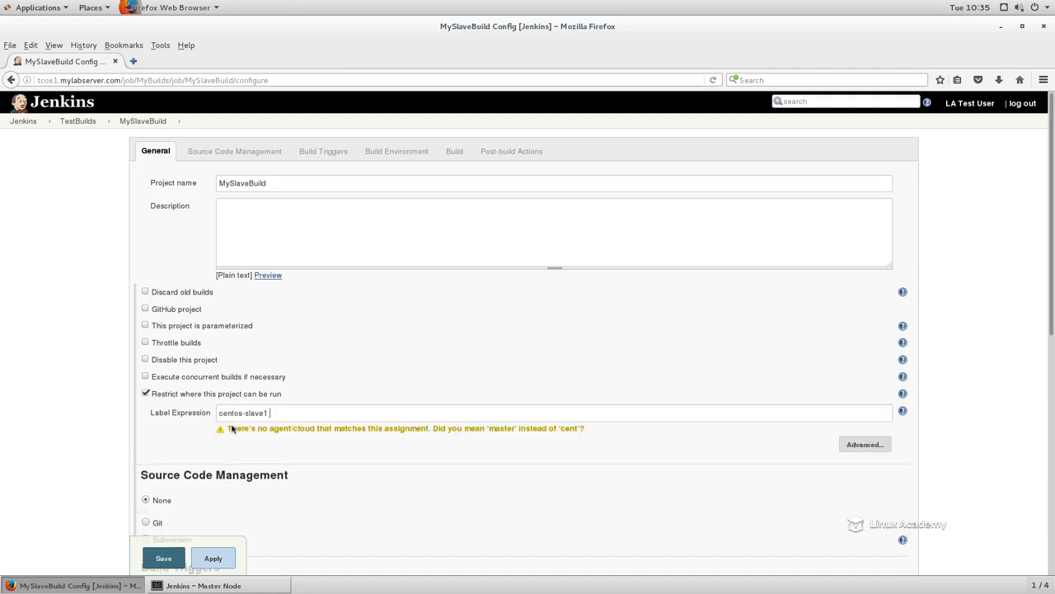
{"action": "left_click", "coordinate": [287, 415]}
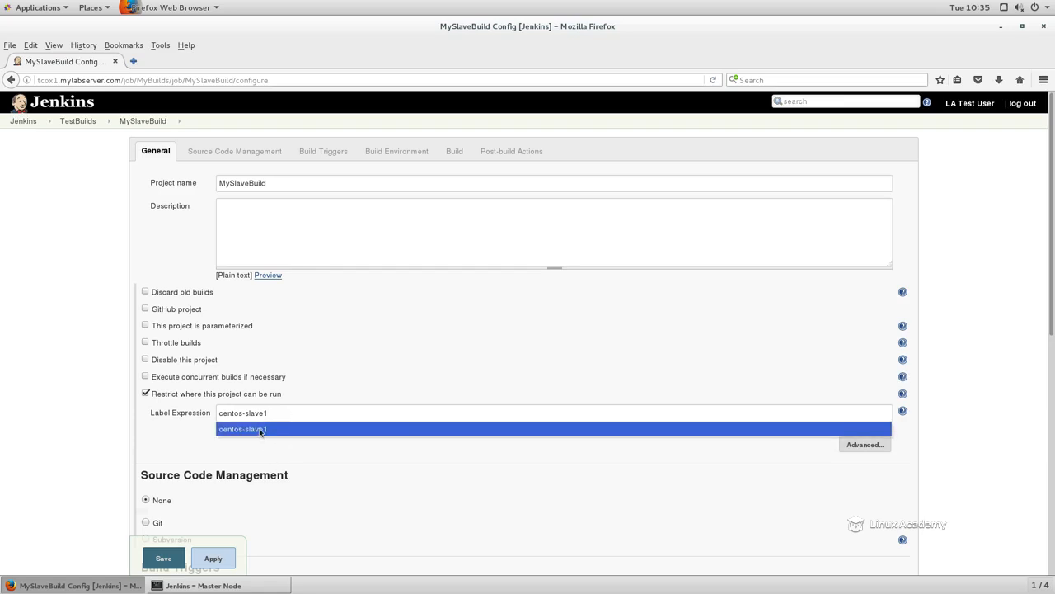
{"action": "left_click", "coordinate": [260, 430]}
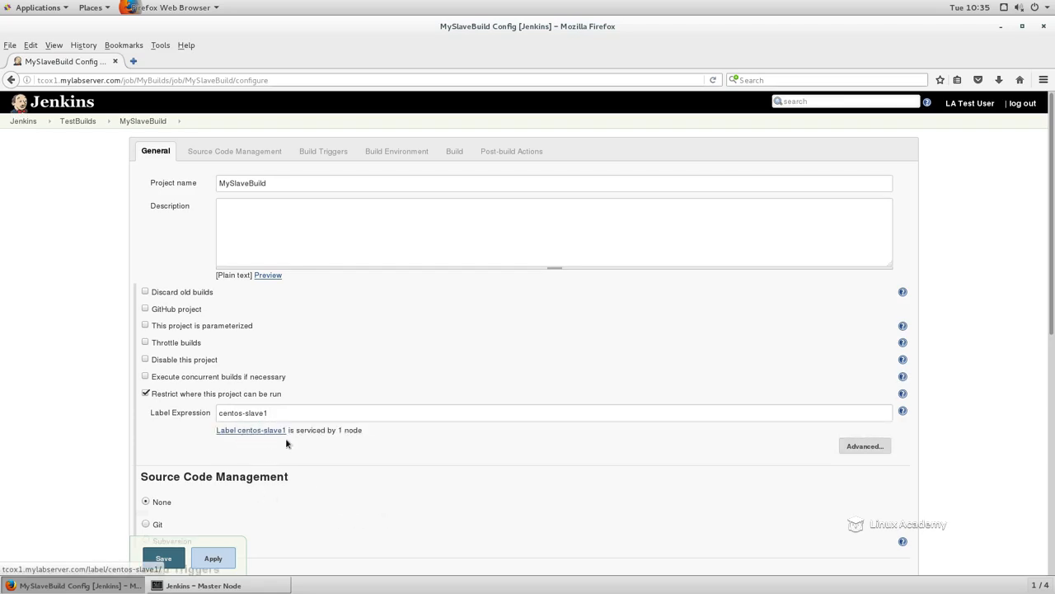
- Add an Execute shell build step with the command "sudo cat /var/log/messages"
{"action": "scroll", "coordinate": [399, 485], "scroll_direction": "down", "scroll_amount": 2}
{"action": "scroll", "coordinate": [399, 486], "scroll_direction": "down", "scroll_amount": 3}
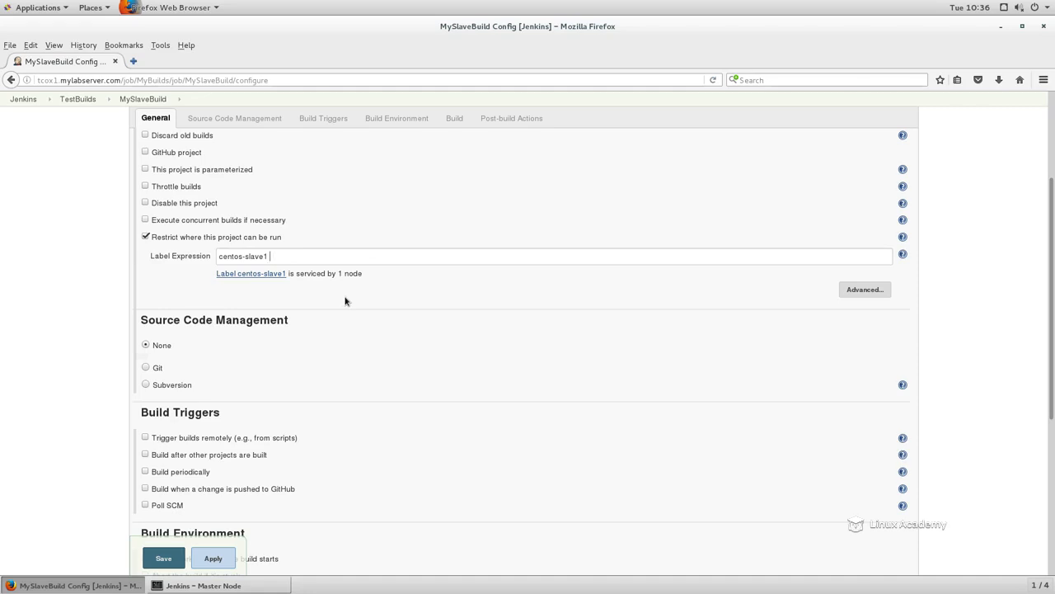
{"action": "scroll", "coordinate": [347, 301], "scroll_direction": "down", "scroll_amount": 5}
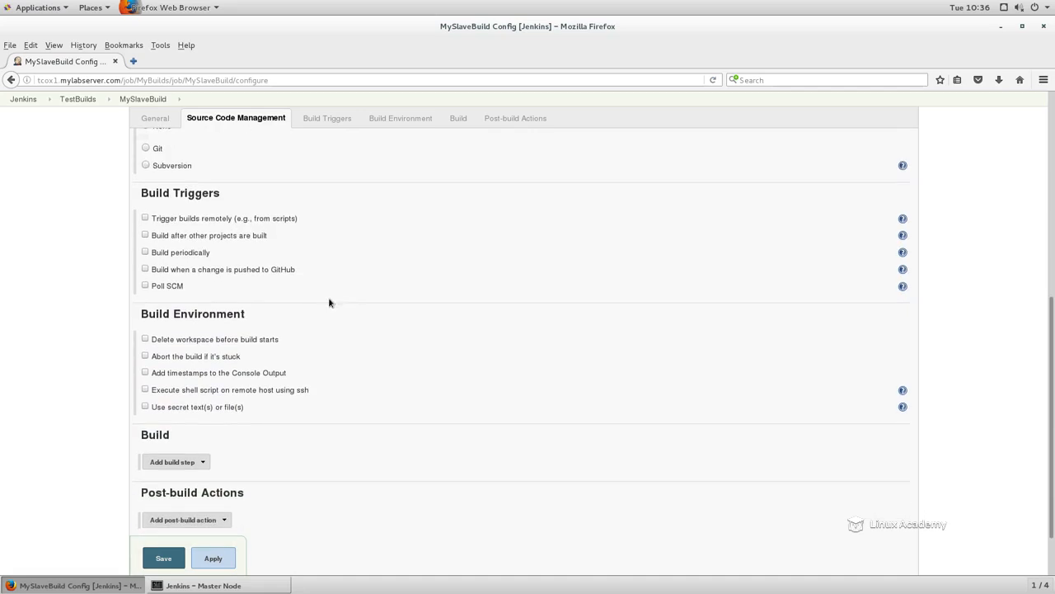
{"action": "left_click", "coordinate": [145, 390]}
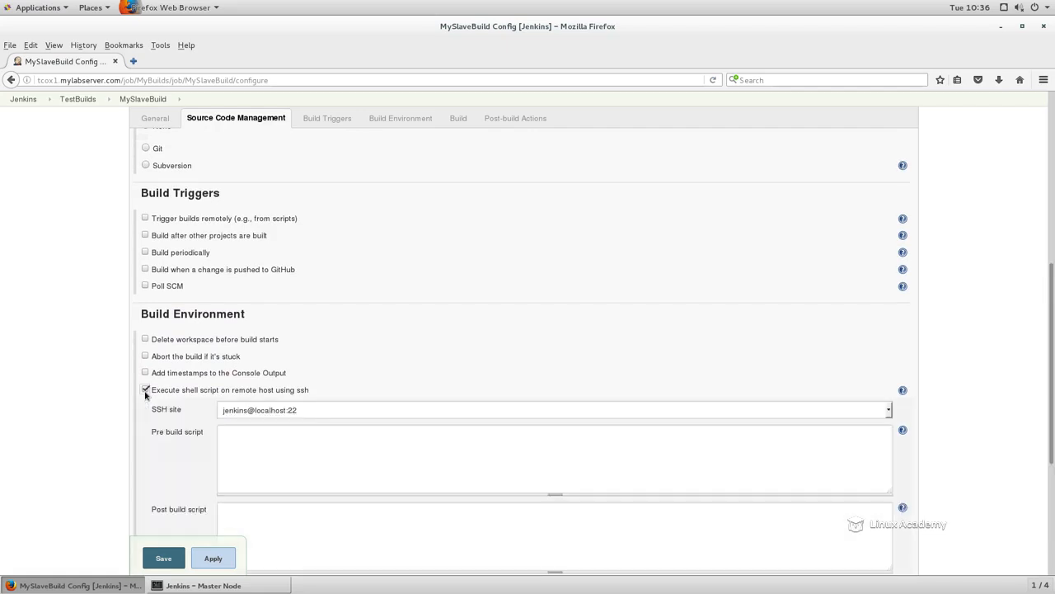
{"action": "left_click", "coordinate": [145, 390]}
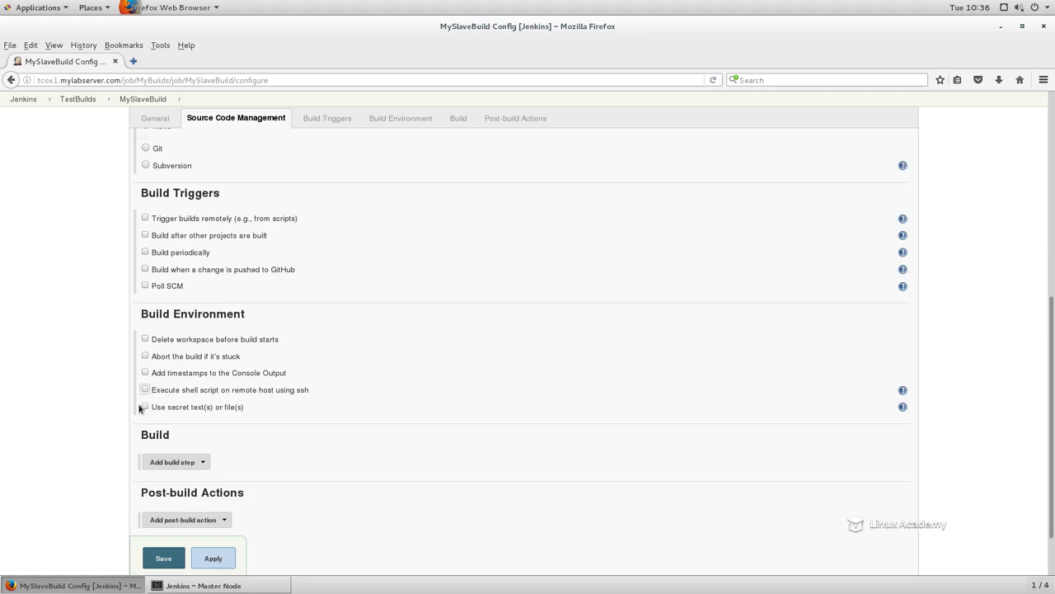
{"action": "left_click", "coordinate": [201, 463]}
{"action": "left_click", "coordinate": [207, 490]}
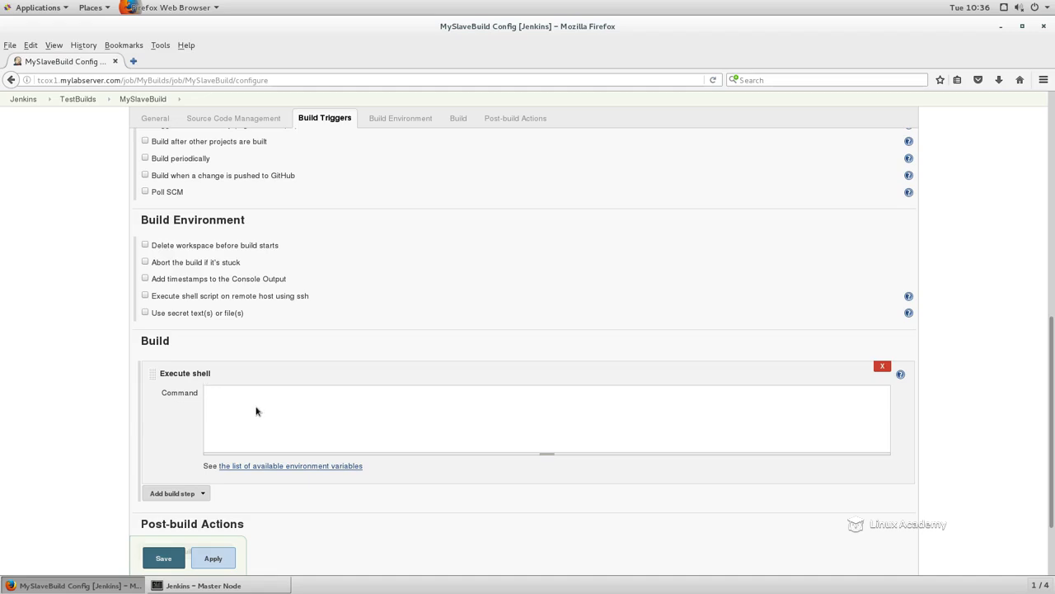
{"action": "type", "text": "sudo"}
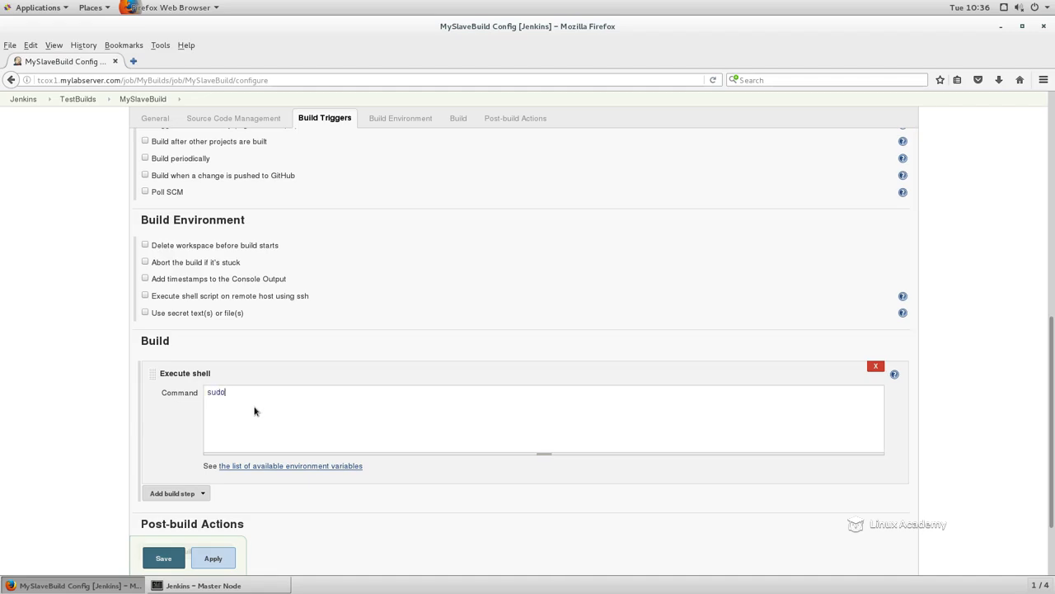
{"action": "type", "text": " cat /var/log/messages"}
- Switch to the terminal and display the slave node's /etc/hostname file on a cleared screen
{"action": "left_click", "coordinate": [206, 584]}
{"action": "left_click", "coordinate": [575, 65]}
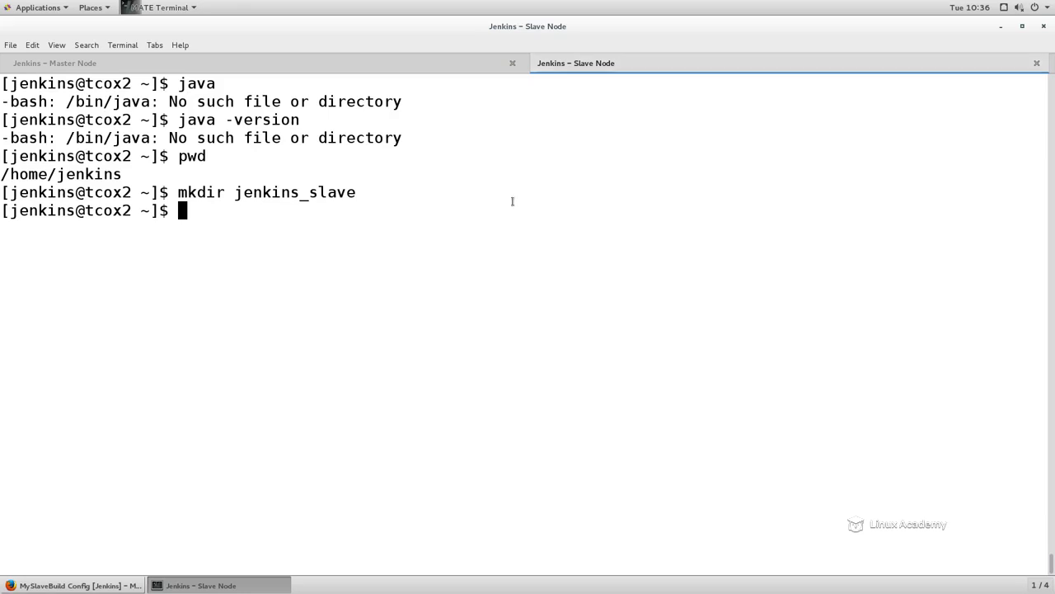
{"action": "type", "text": "clear"}
{"action": "key", "text": "Return"}
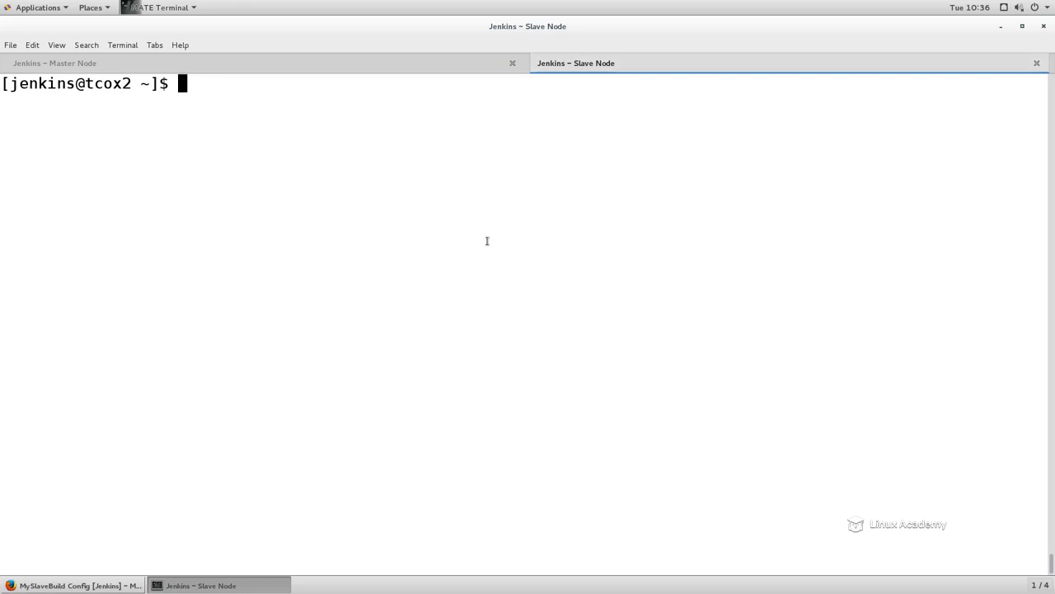
{"action": "type", "text": "cat /etc/host"}
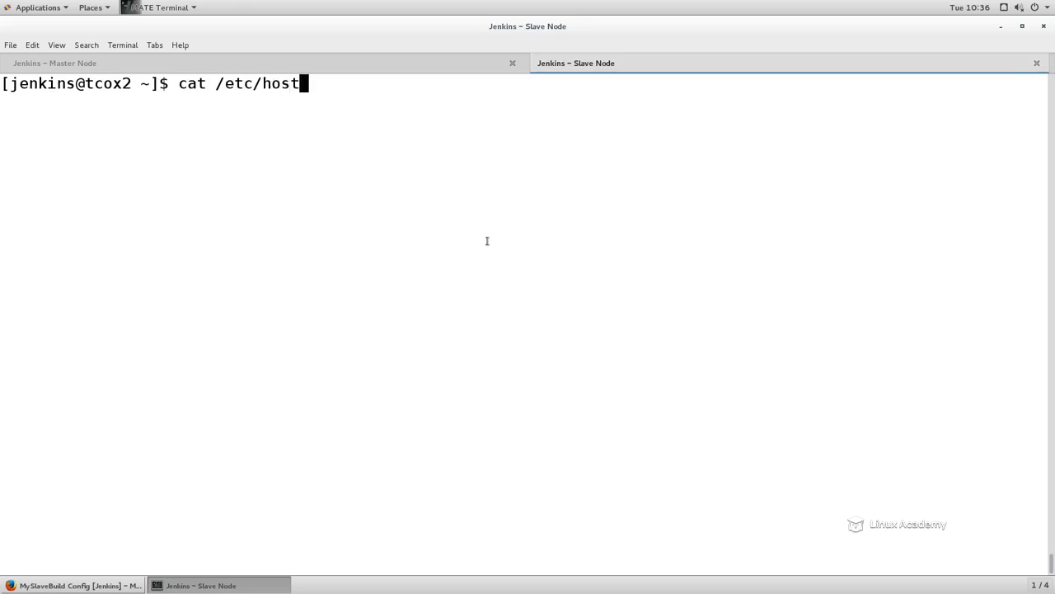
{"action": "type", "text": "name"}
{"action": "key", "text": "Return"}
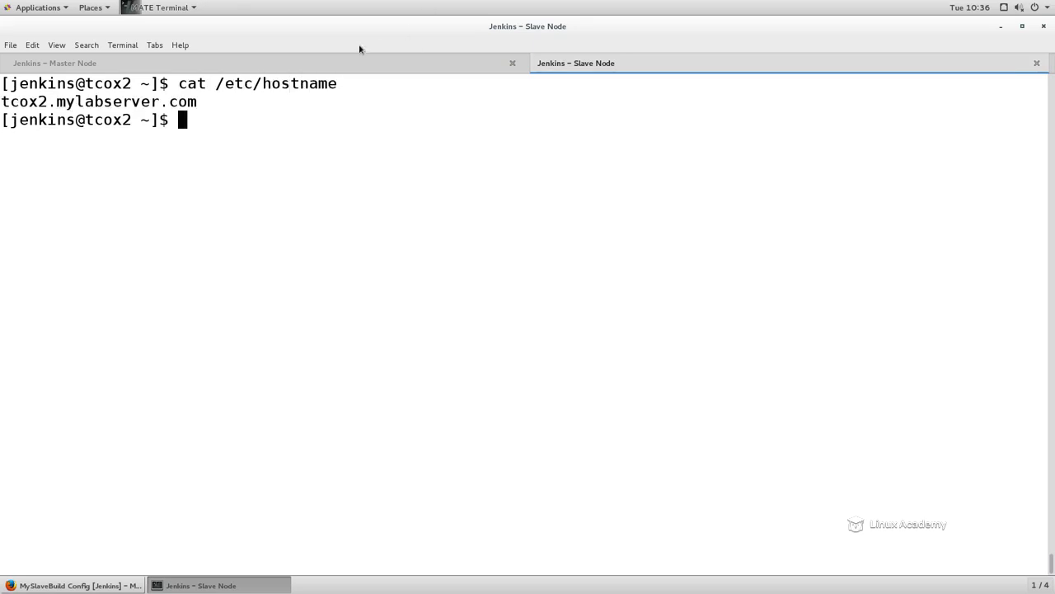
{"action": "left_click", "coordinate": [320, 66]}
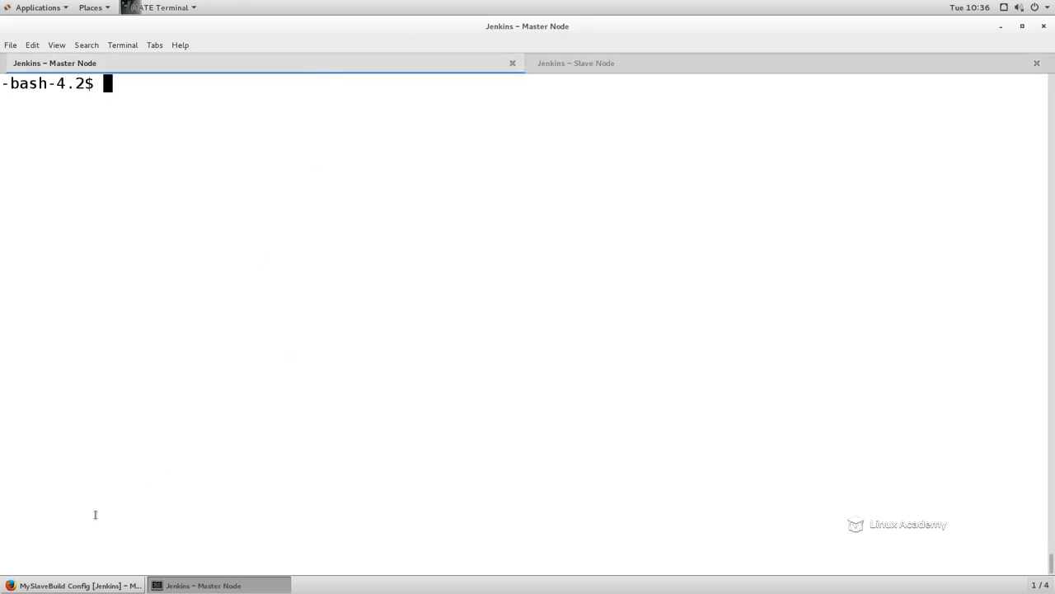
- Return to the Jenkins job configuration in Firefox, change the shell command to "sudo cat /etc/hostname" and save the project
{"action": "left_click", "coordinate": [79, 583]}
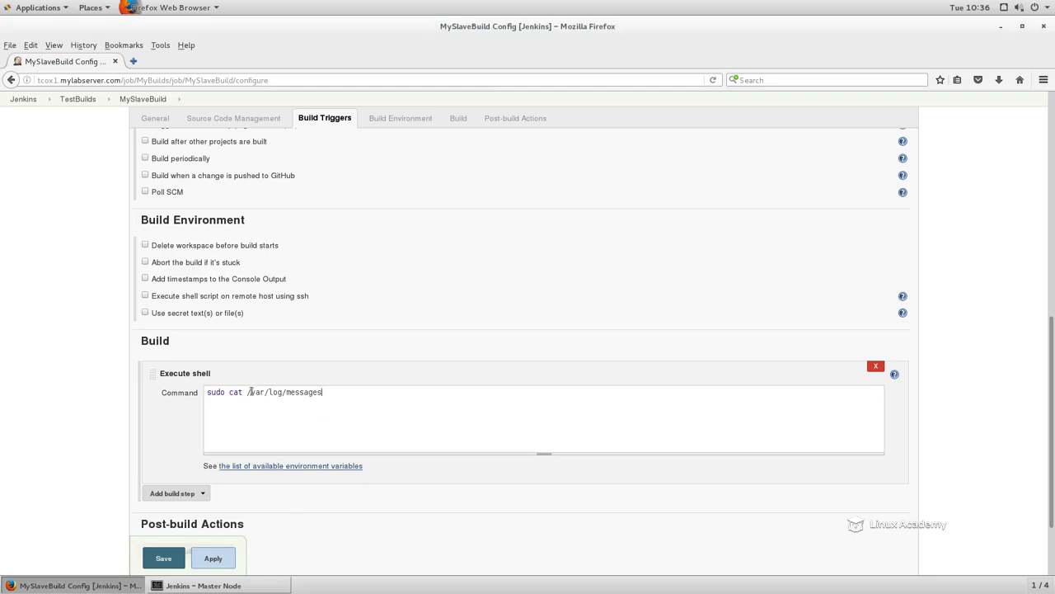
{"action": "left_click_drag", "start_coordinate": [251, 391], "coordinate": [370, 391]}
{"action": "type", "text": "etc/hostname"}
{"action": "left_click", "coordinate": [173, 559]}
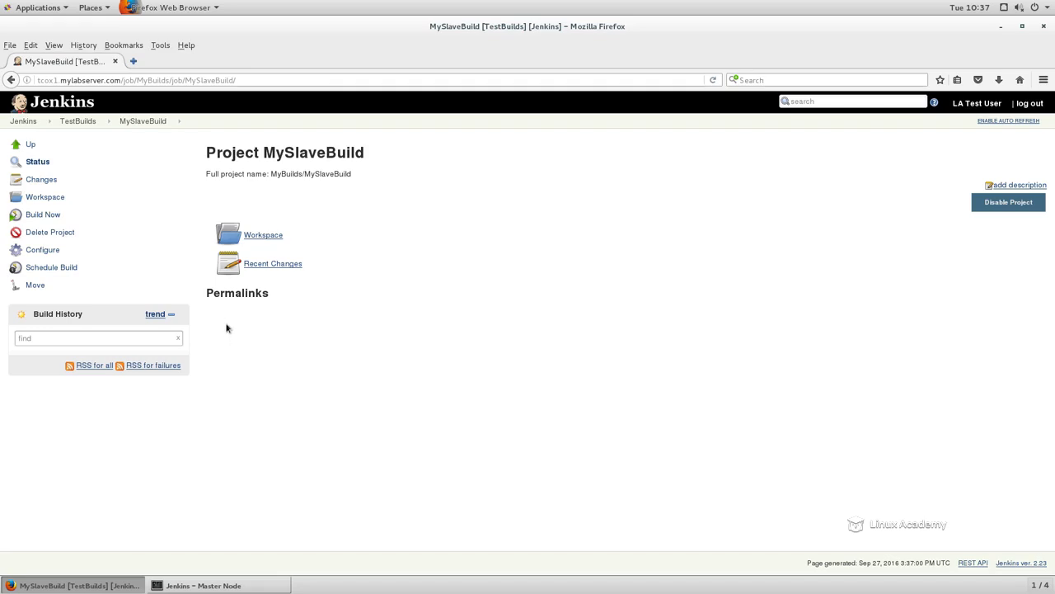
- Run a build of MySlaveBuild and examine the hostname printed in the console output of build #1
{"action": "left_click", "coordinate": [46, 216]}
{"action": "left_click", "coordinate": [28, 360]}
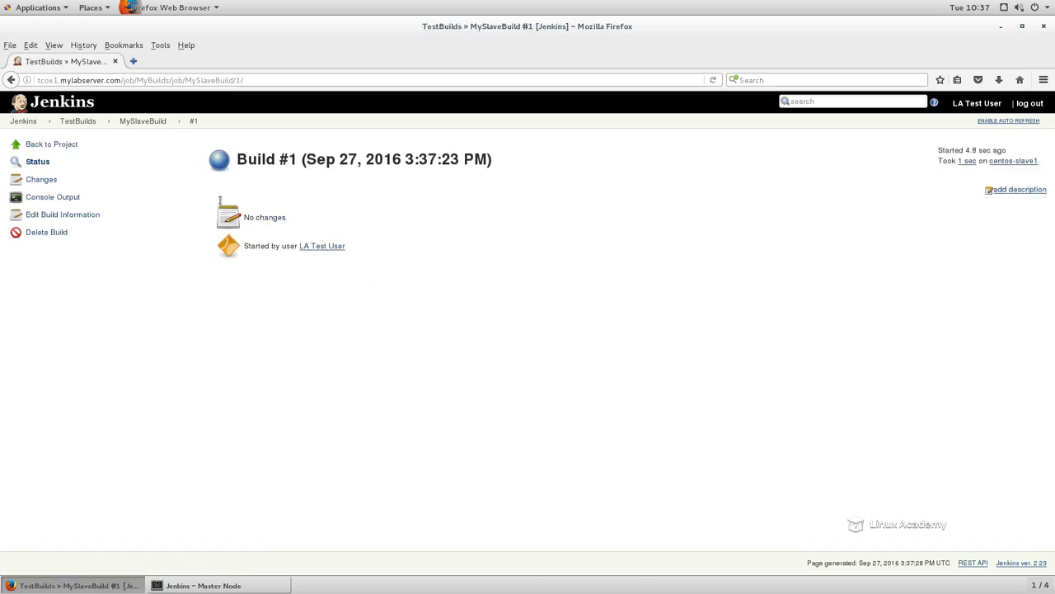
{"action": "left_click", "coordinate": [53, 196]}
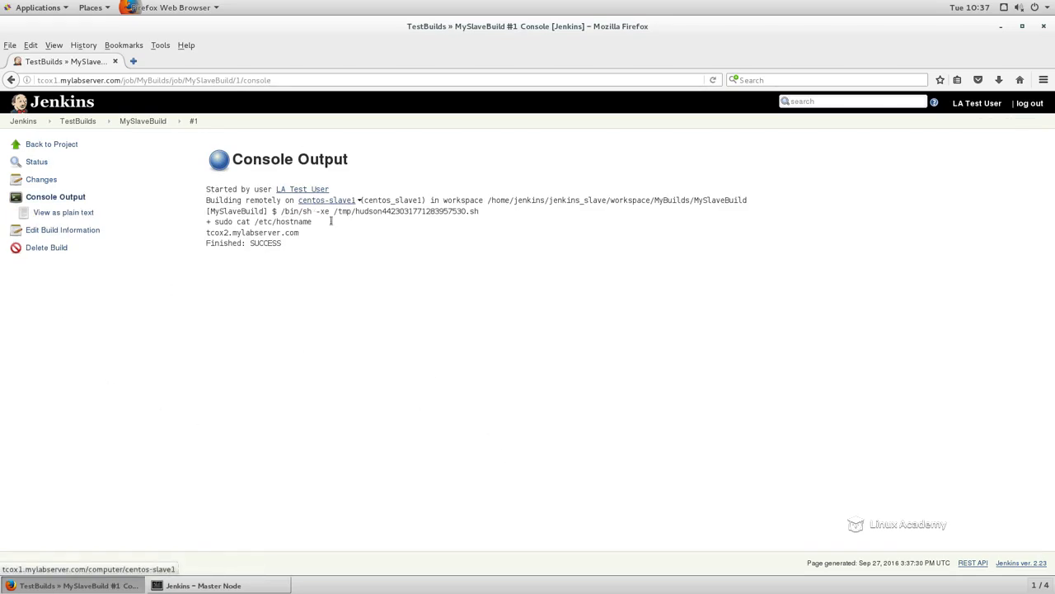
{"action": "left_click_drag", "start_coordinate": [238, 233], "coordinate": [302, 239]}
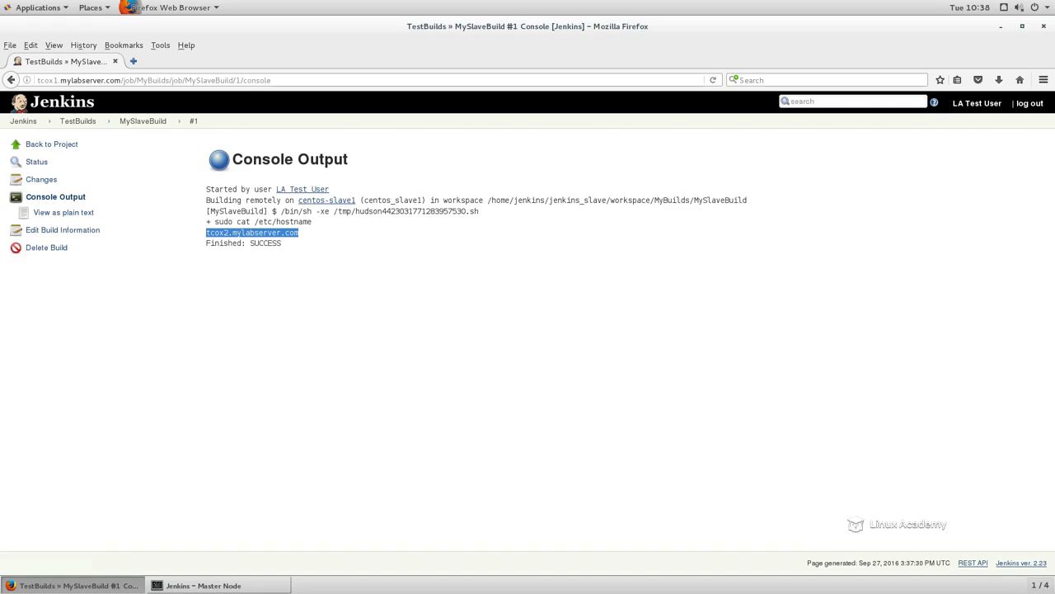
- In the terminal's slave node session, connect to tcox1 over SSH, accepting the host key and entering the account password
{"action": "left_click", "coordinate": [216, 585]}
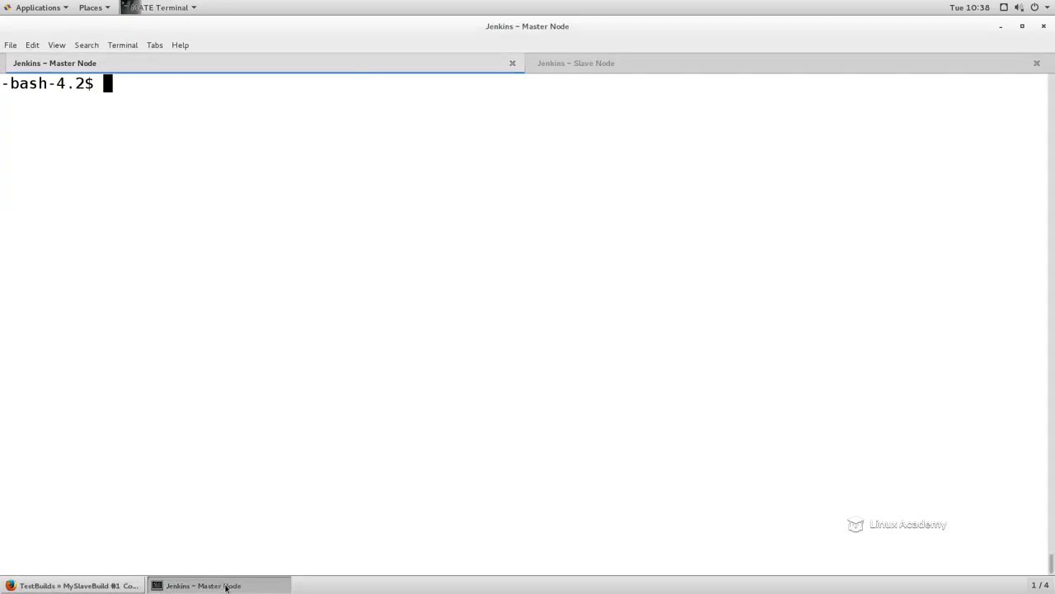
{"action": "left_click", "coordinate": [668, 67]}
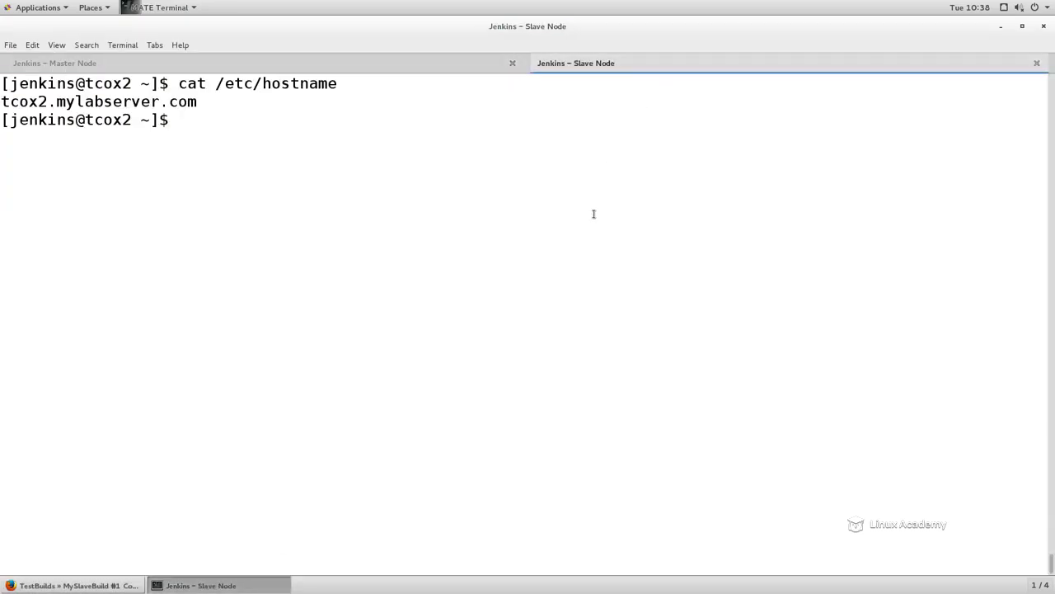
{"action": "type", "text": "clear"}
{"action": "key", "text": "Return"}
{"action": "type", "text": "ssh tcox1"}
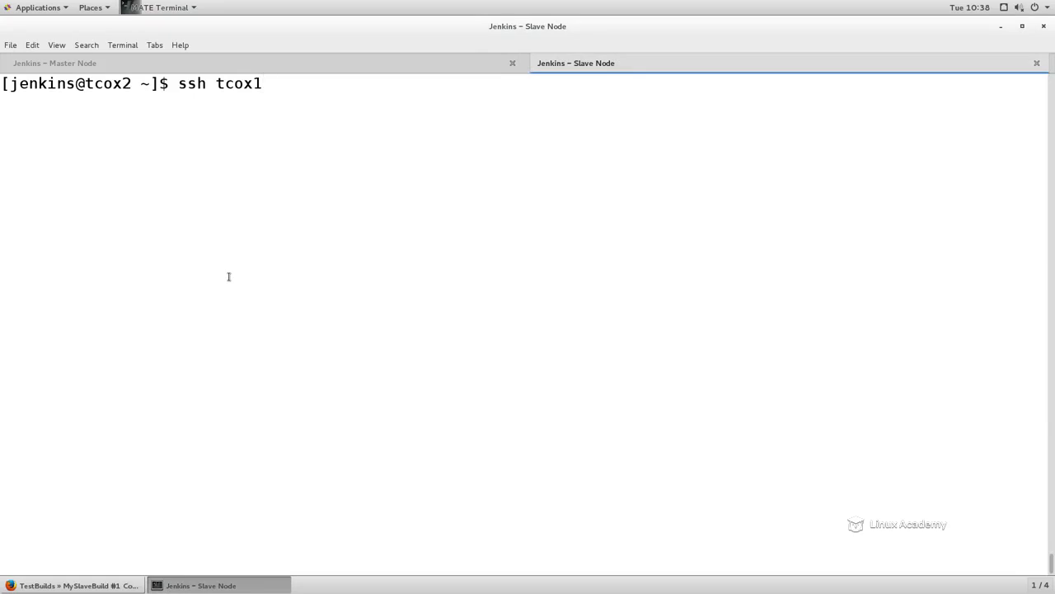
{"action": "key", "text": "Return"}
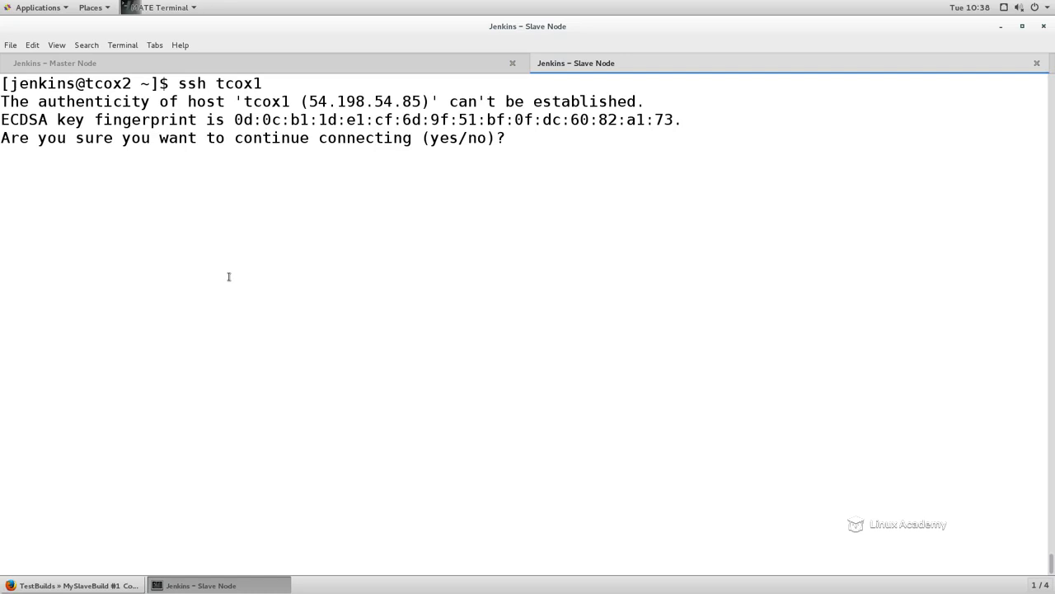
{"action": "type", "text": "yes"}
{"action": "key", "text": "Return"}
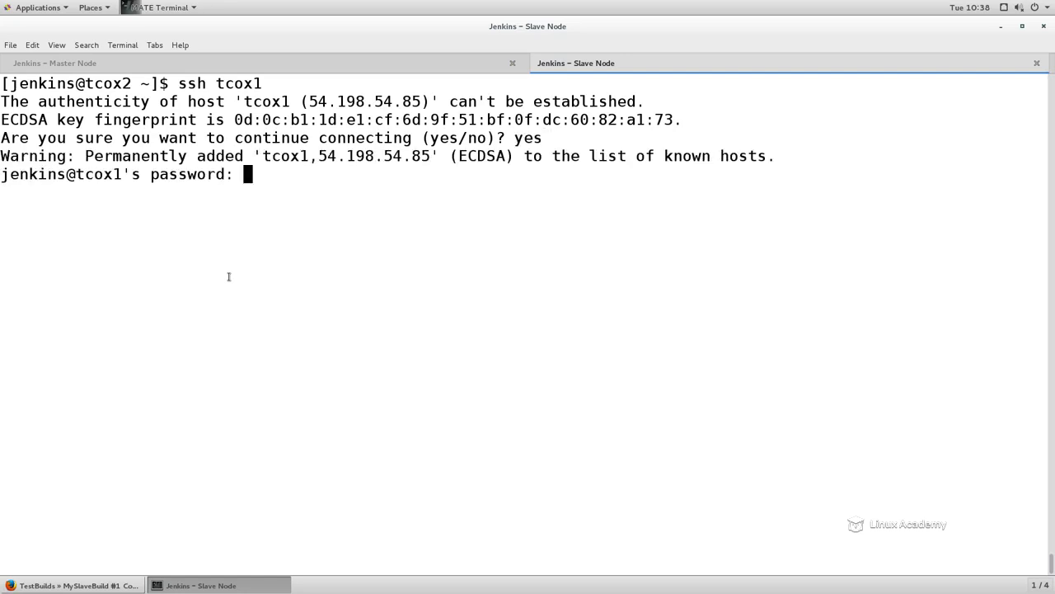
{"action": "key", "text": "Return"}
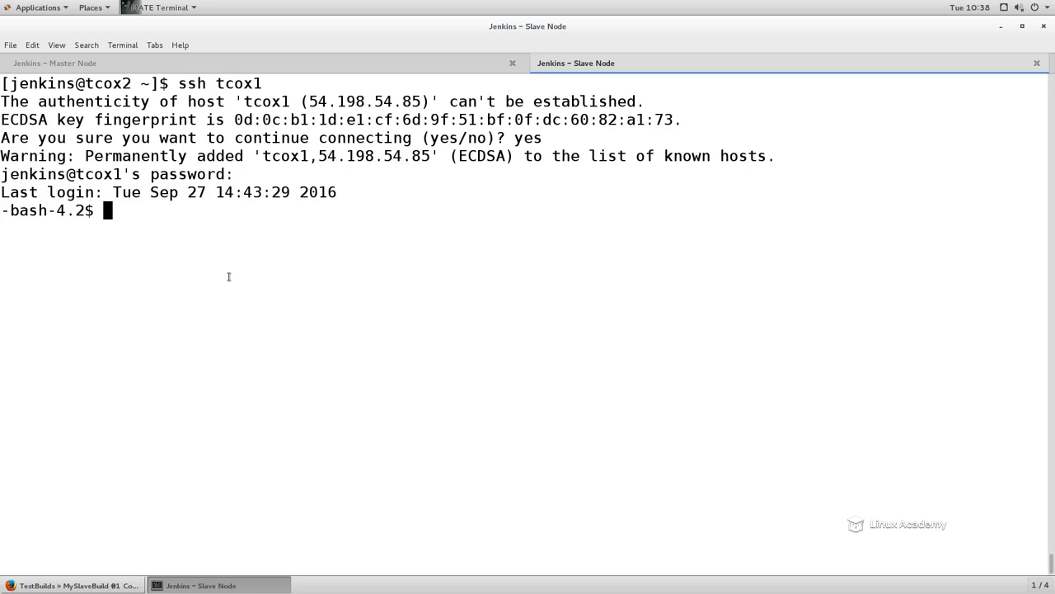
- Try to generate an SSH key pair with ssh-keygen in the default file, without agreeing to overwrite the existing key
{"action": "type", "text": "ssh-key"}
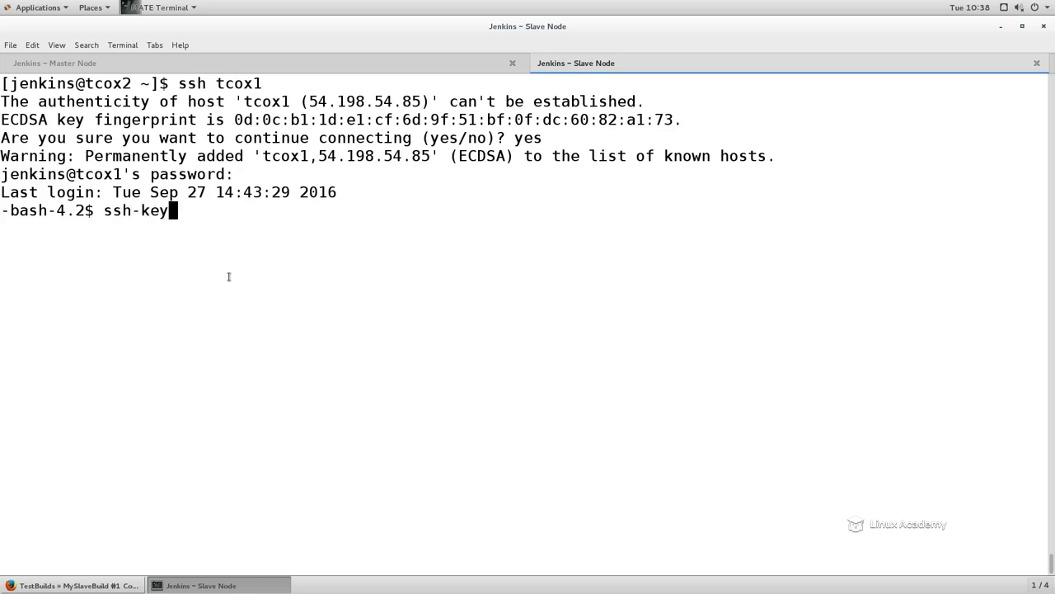
{"action": "type", "text": "getn"}
{"action": "key", "text": "BackSpace"}
{"action": "key", "text": "BackSpace"}
{"action": "type", "text": "n"}
{"action": "key", "text": "Return"}
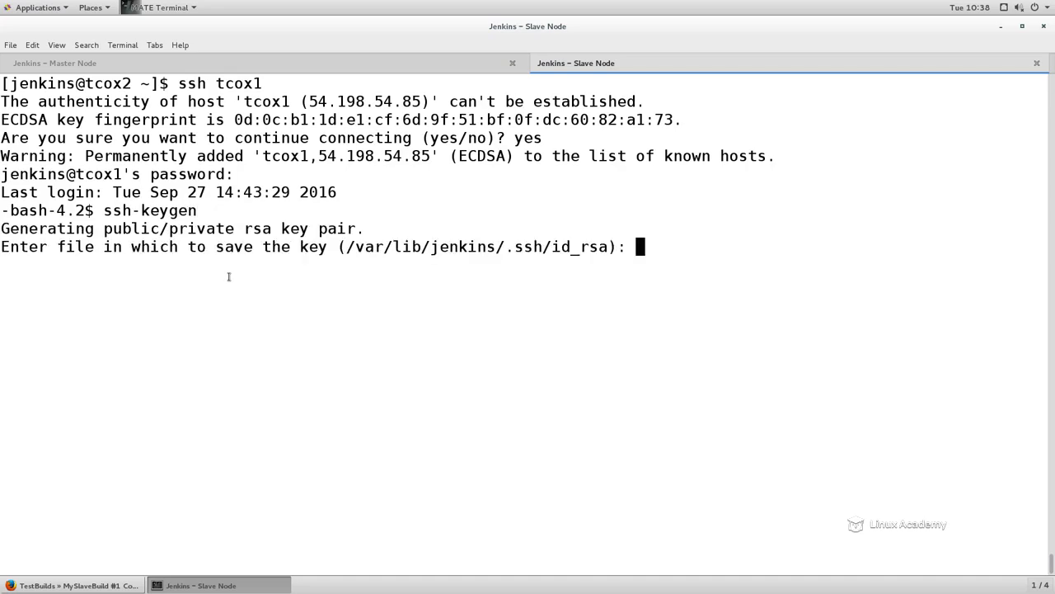
{"action": "key", "text": "Return"}
{"action": "key", "text": "Return"}
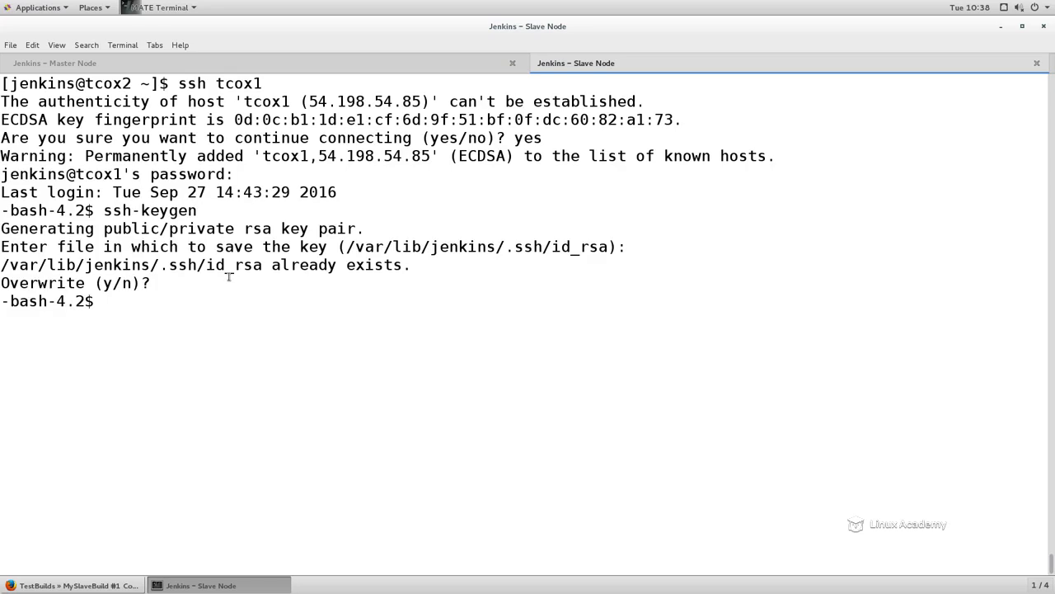
{"action": "left_click", "coordinate": [272, 62]}
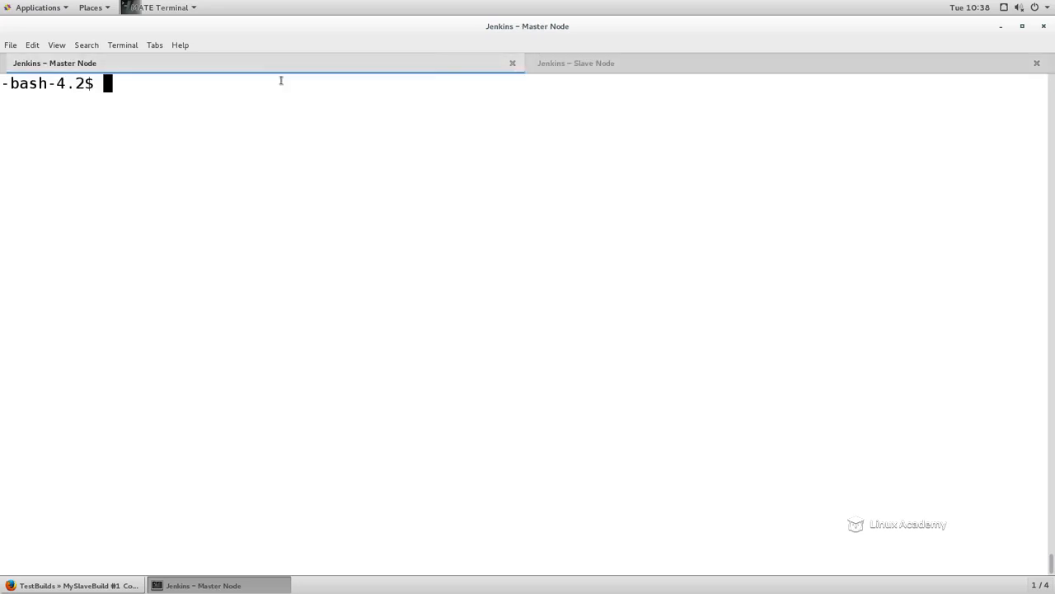
{"action": "left_click", "coordinate": [602, 66]}
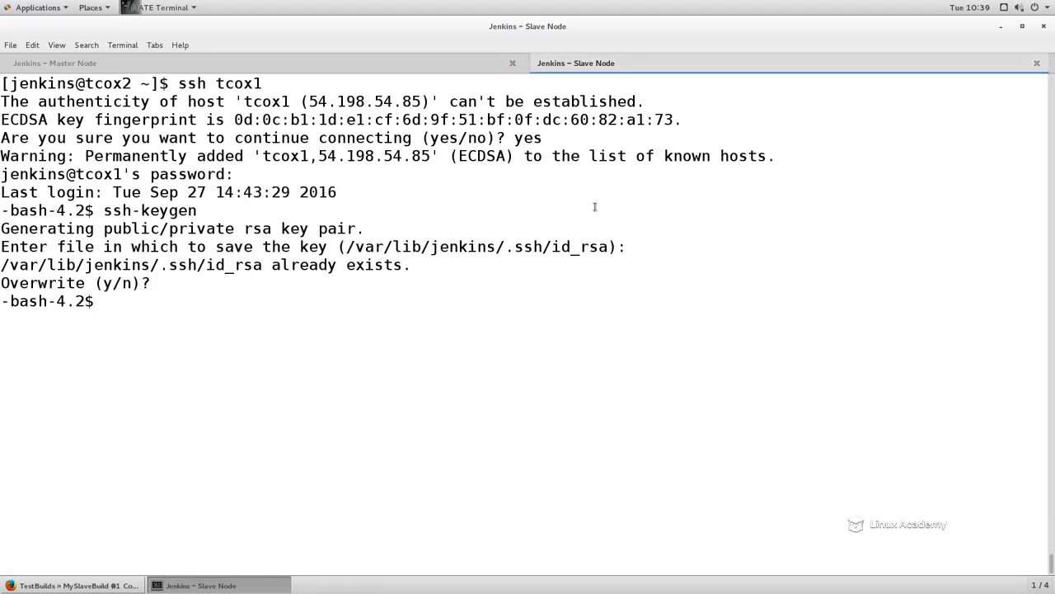
{"action": "key", "text": "Up"}
{"action": "key", "text": "Up"}
{"action": "key", "text": "Down"}
{"action": "key", "text": "Up"}
{"action": "key", "text": "Down"}
{"action": "key", "text": "BackSpace"}
{"action": "key", "text": "BackSpace"}
{"action": "key", "text": "BackSpace"}
{"action": "key", "text": "BackSpace"}
{"action": "key", "text": "BackSpace"}
{"action": "key", "text": "BackSpace"}
{"action": "type", "text": "copy-id"}
{"action": "type", "text": " t"}
{"action": "key", "text": "BackSpace"}
{"action": "type", "text": "jenkins@"}
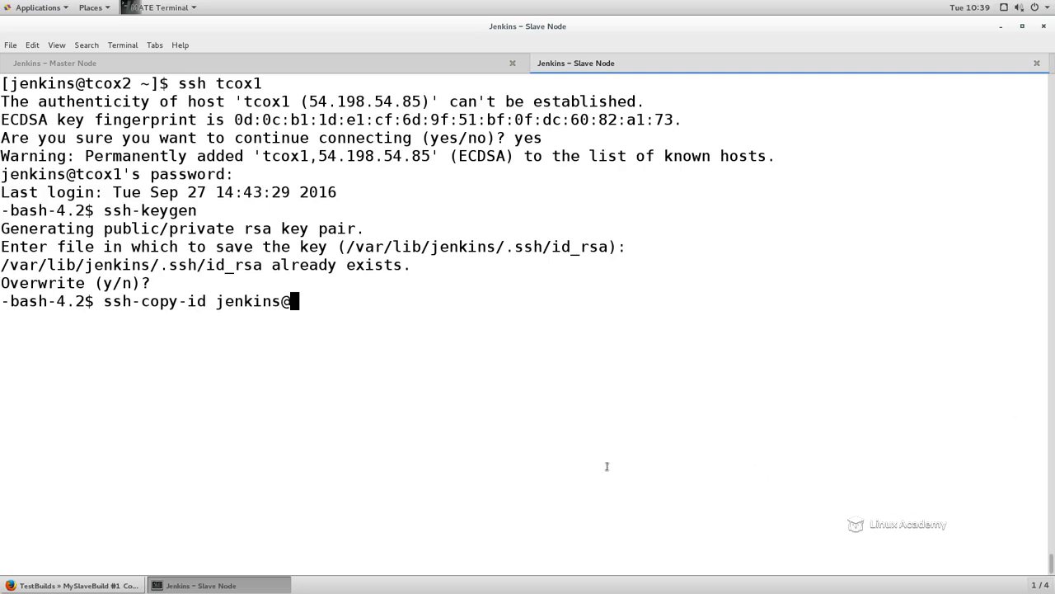
{"action": "key", "text": "ctrl+c"}
- Log out of the tcox1 SSH session to return to the tcox2 shell and clear the terminal screen
{"action": "type", "text": "exit"}
{"action": "key", "text": "Return"}
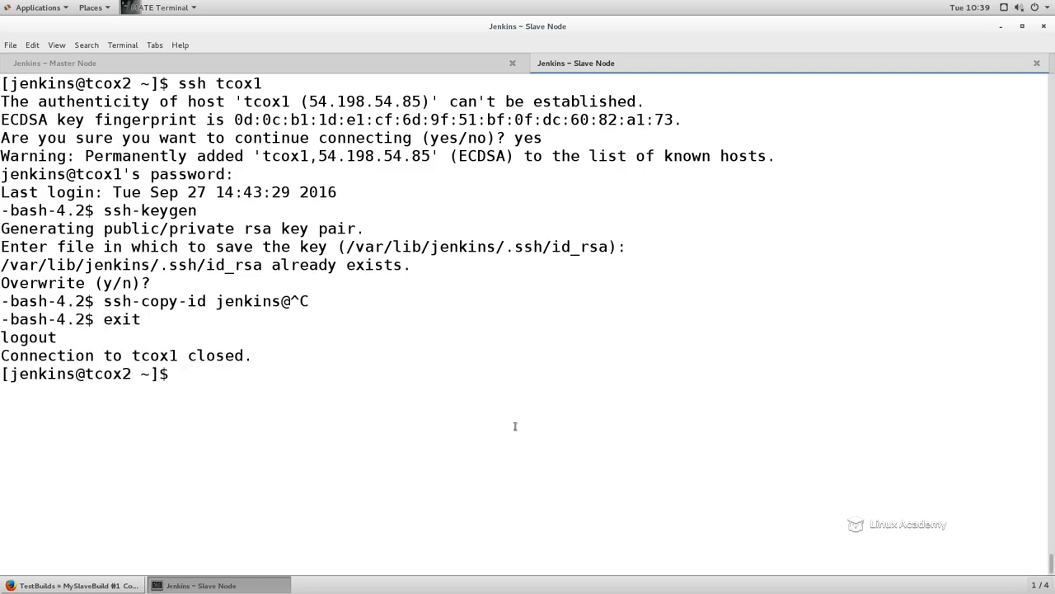
{"action": "type", "text": "clear"}
{"action": "key", "text": "Return"}
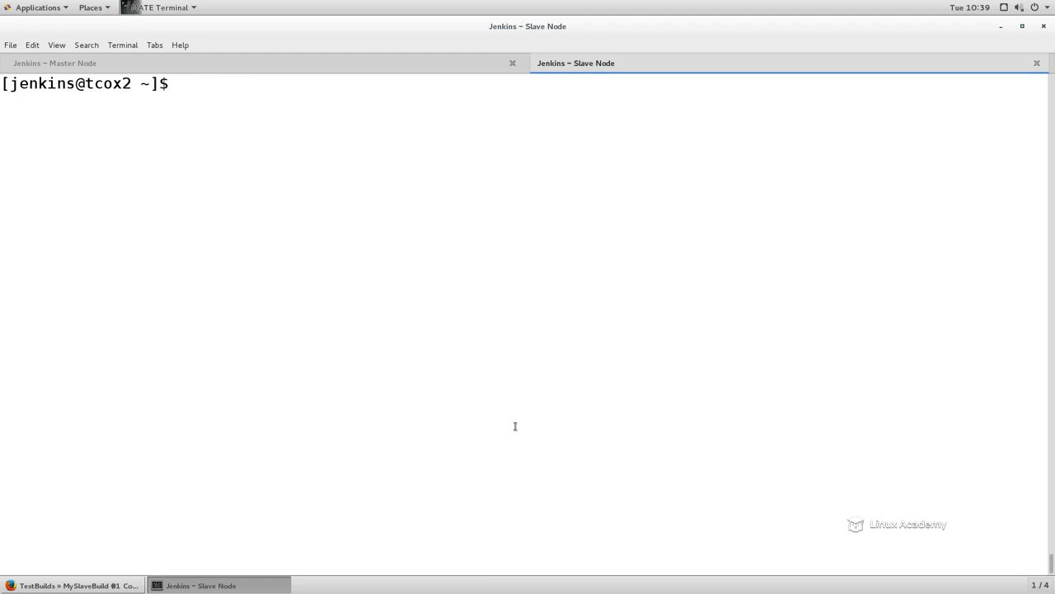
{"action": "type", "text": "ssh tcox"}
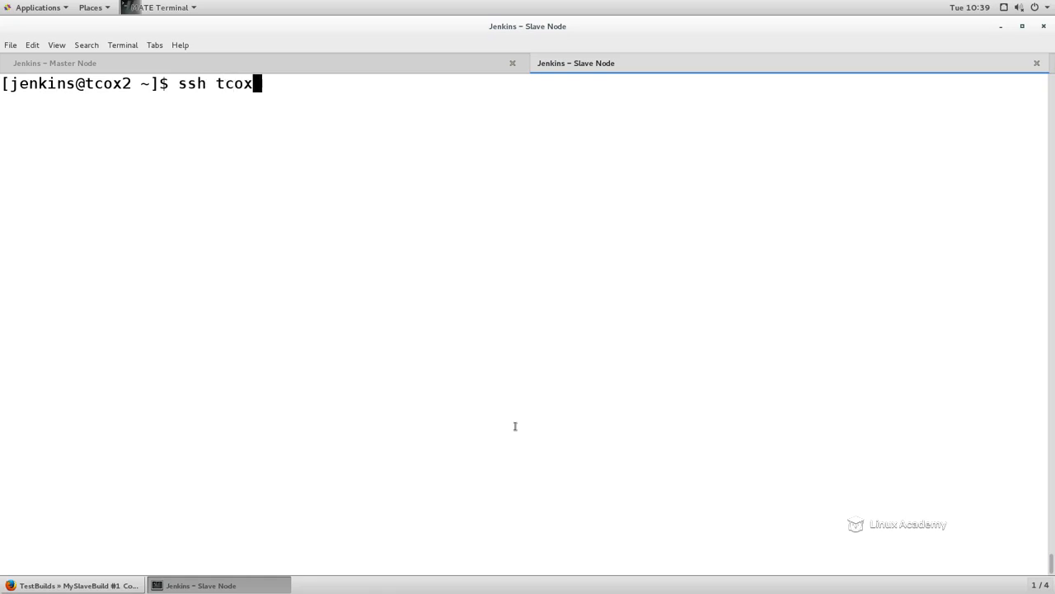
{"action": "type", "text": "1"}
{"action": "key", "text": "Return"}
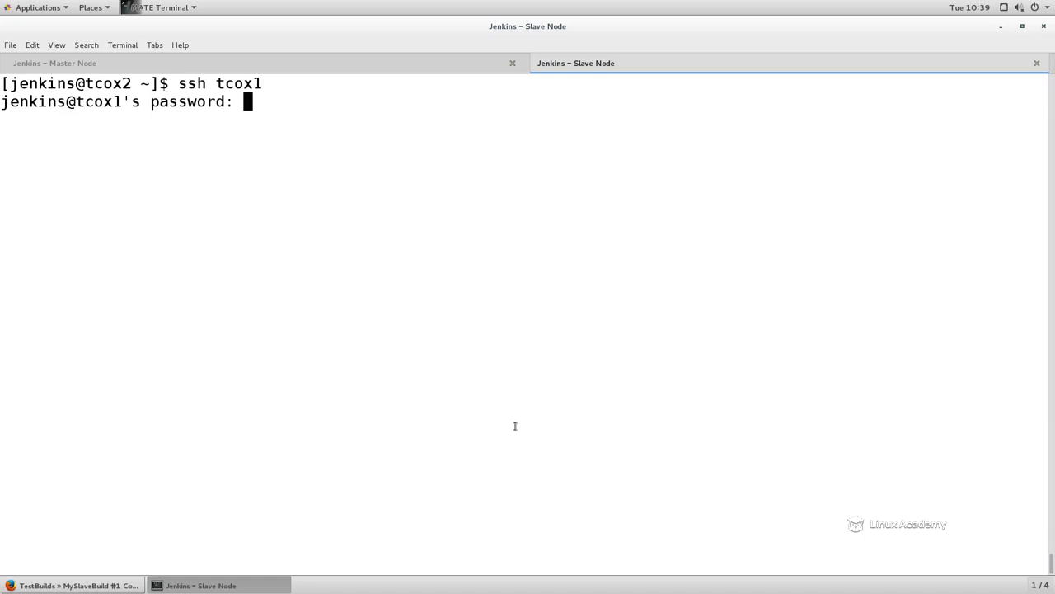
{"action": "key", "text": "ctrl+c"}
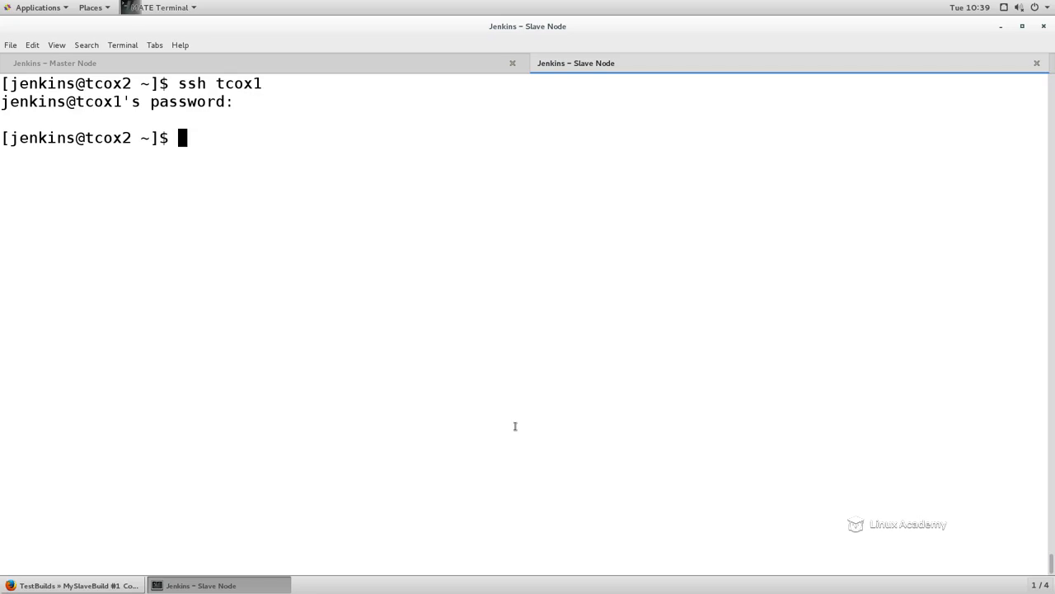
- Generate an SSH key pair on tcox2 with ssh-keygen, accepting the default file and leaving the passphrase empty
{"action": "type", "text": "ssh-keygen"}
{"action": "key", "text": "Return"}
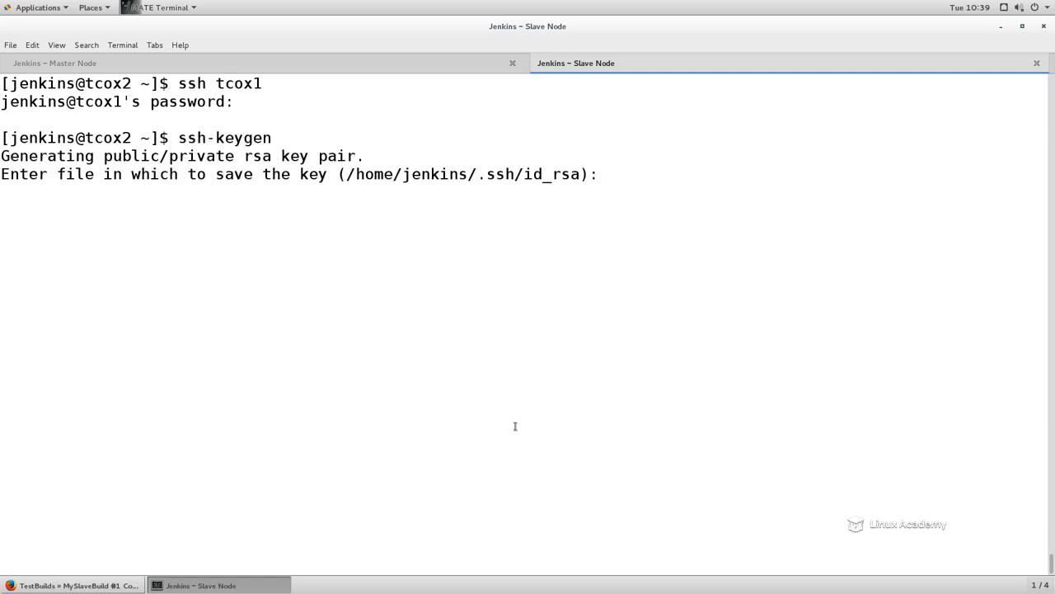
{"action": "key", "text": "Return"}
{"action": "key", "text": "Return"}
{"action": "key", "text": "Return"}
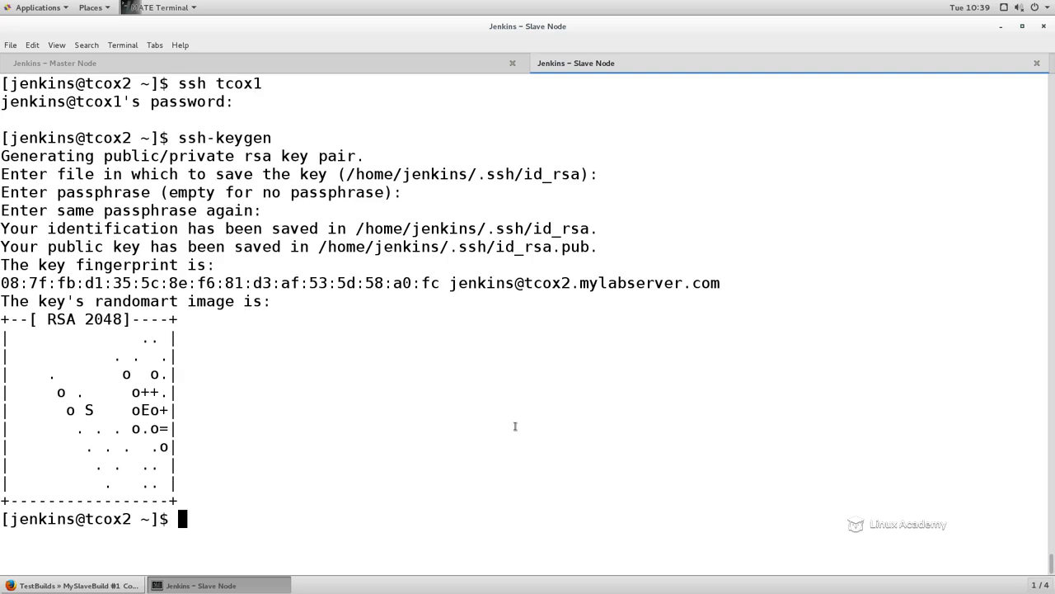
{"action": "type", "text": "ssh-copy-id "}
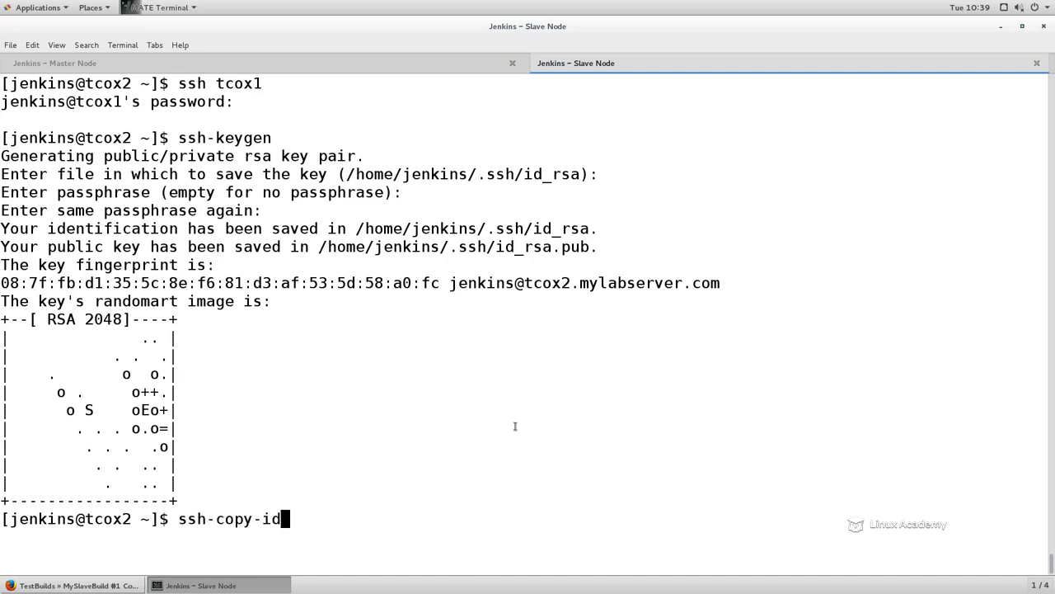
{"action": "type", "text": "jenkins@tcox"}
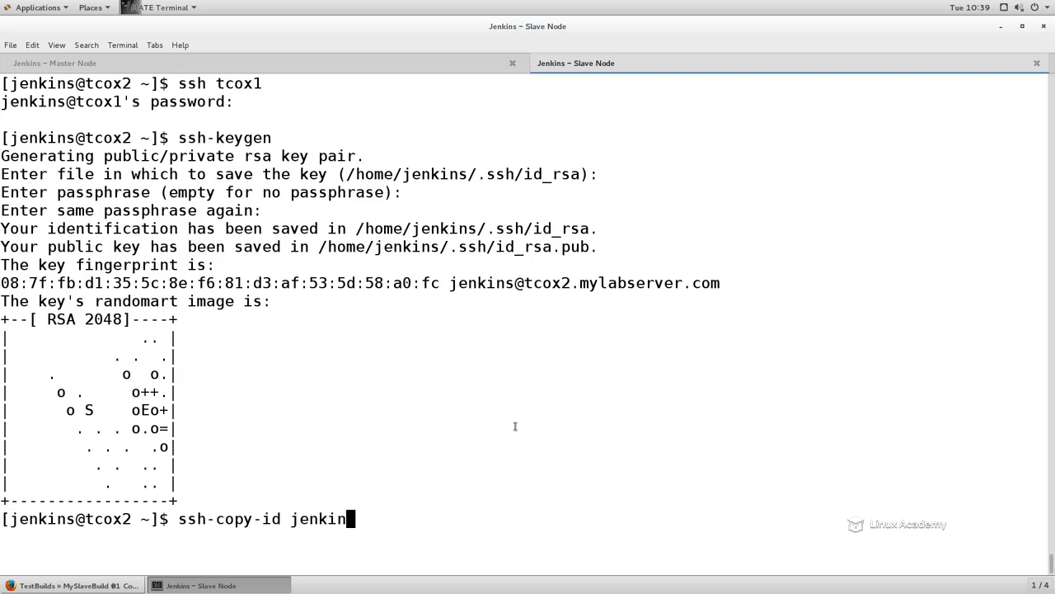
{"action": "type", "text": "1.my"}
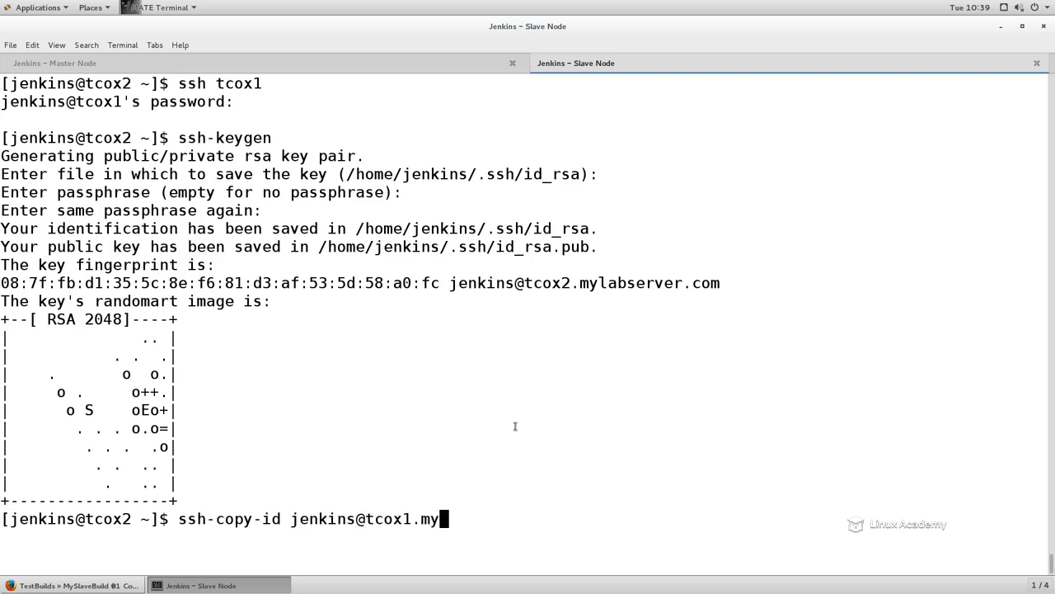
{"action": "type", "text": "labserver.com"}
{"action": "key", "text": "Return"}
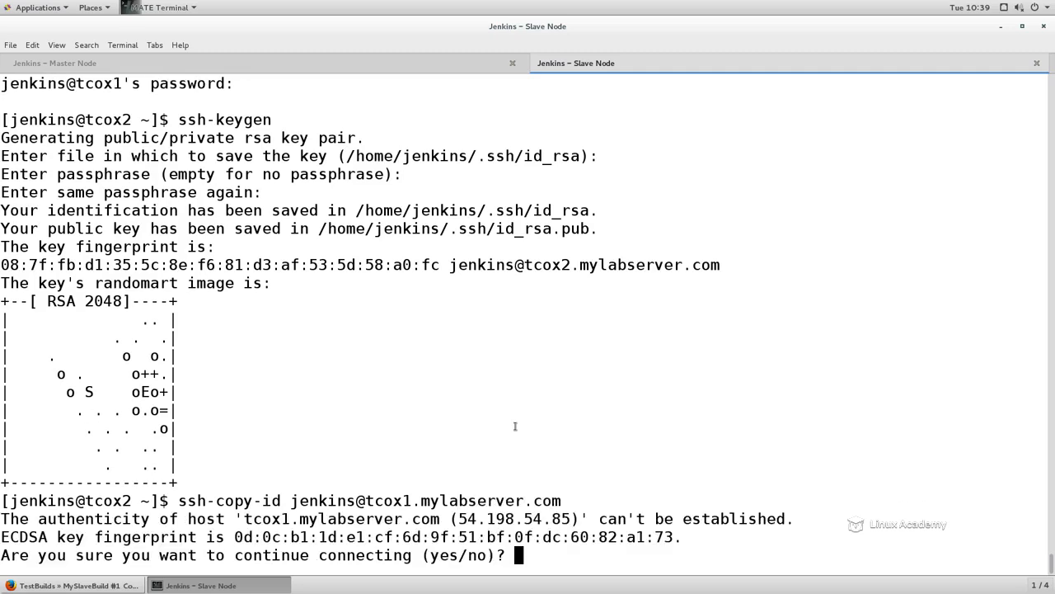
{"action": "type", "text": "yes"}
{"action": "key", "text": "Return"}
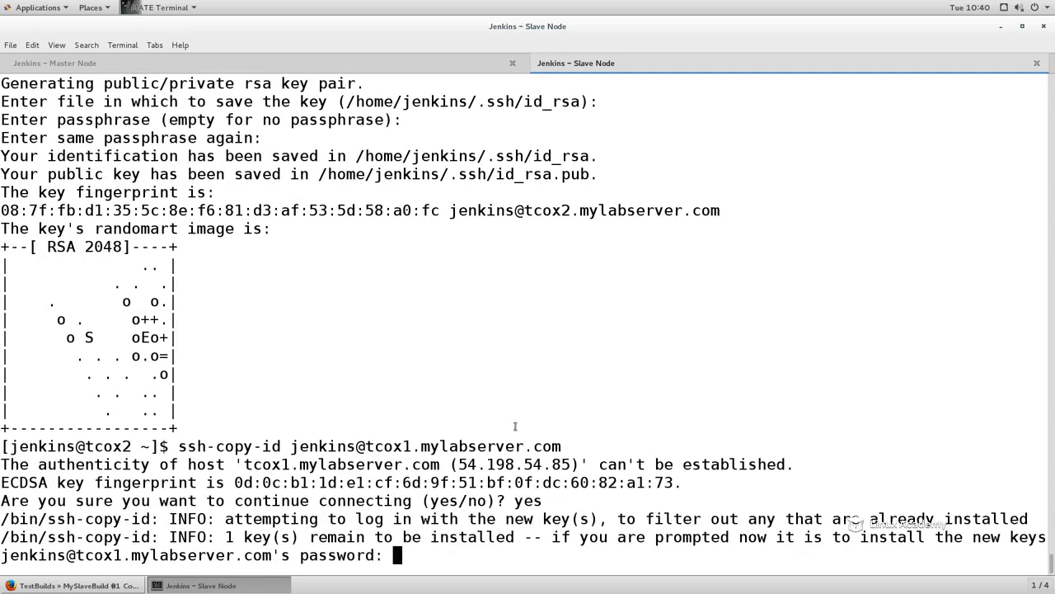
{"action": "key", "text": "Return"}
- Check the key-based login by connecting to tcox1 over SSH, exit the session and clear the terminal
{"action": "type", "text": "ssh tcox1"}
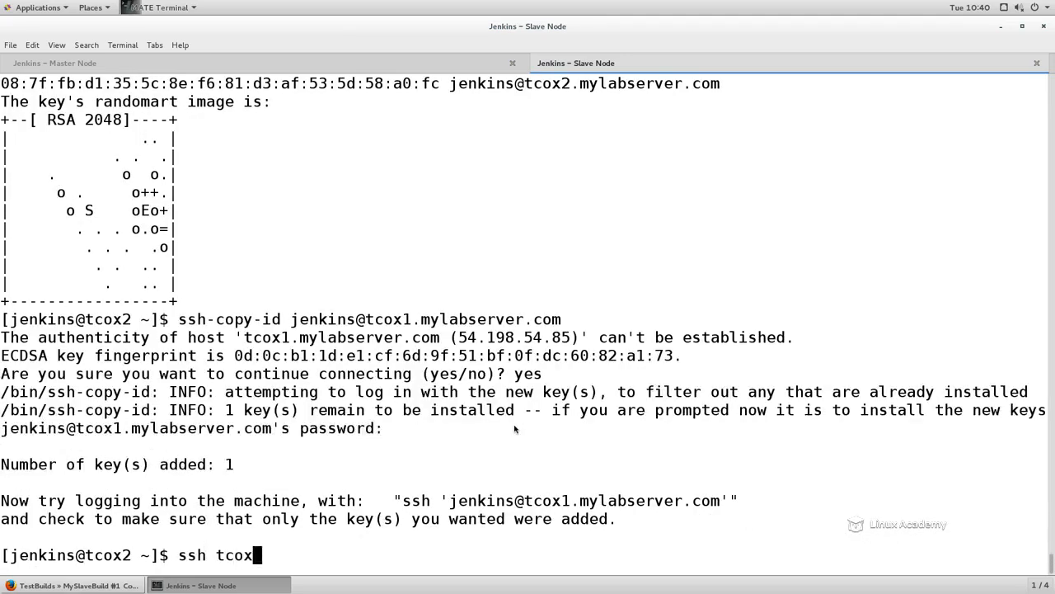
{"action": "key", "text": "Return"}
{"action": "type", "text": "exit"}
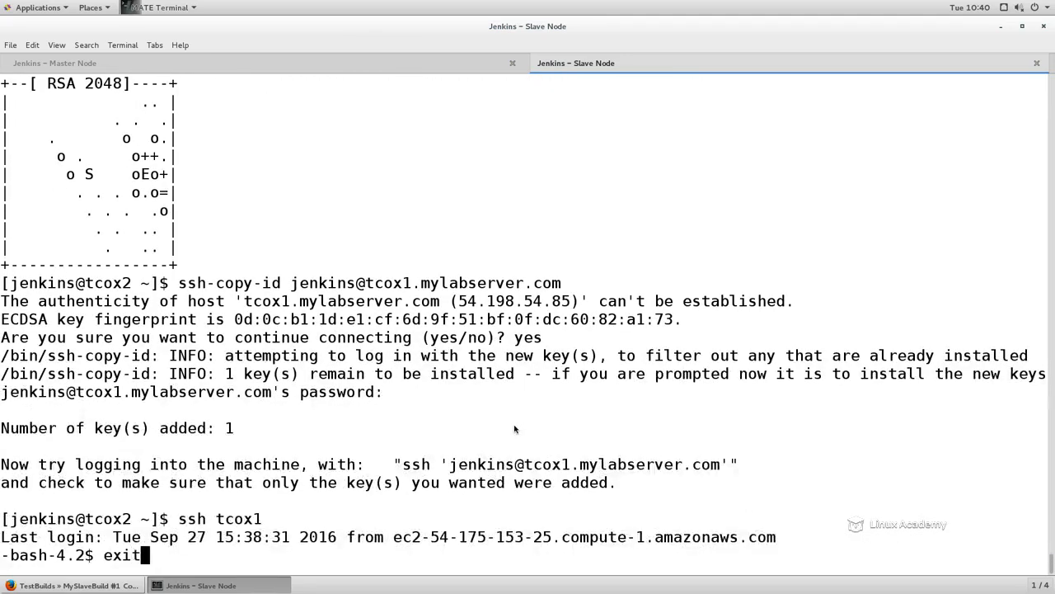
{"action": "key", "text": "Return"}
{"action": "type", "text": "clear"}
{"action": "key", "text": "Return"}
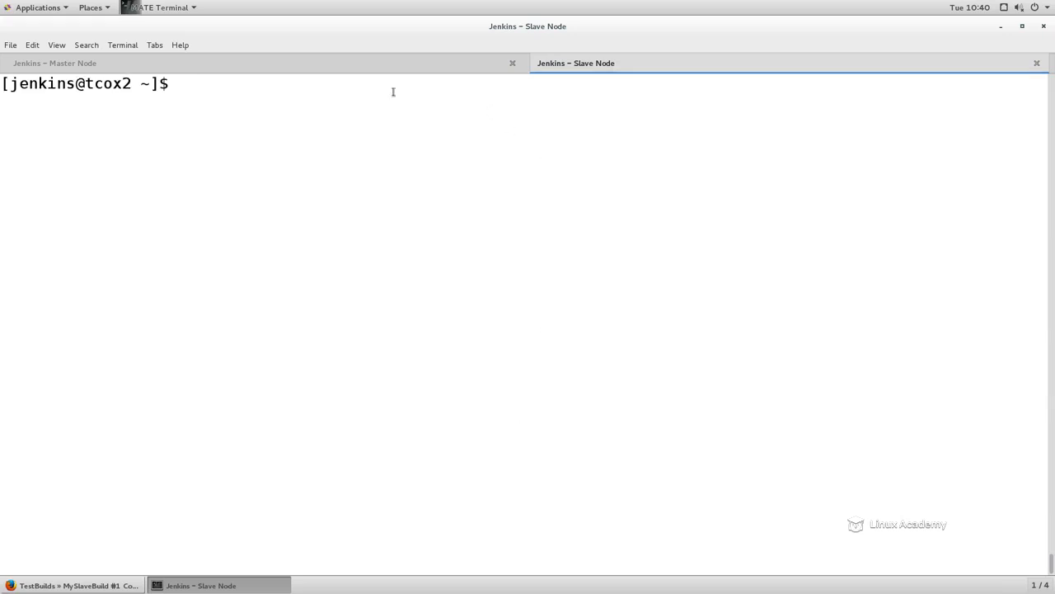
{"action": "left_click", "coordinate": [363, 69]}
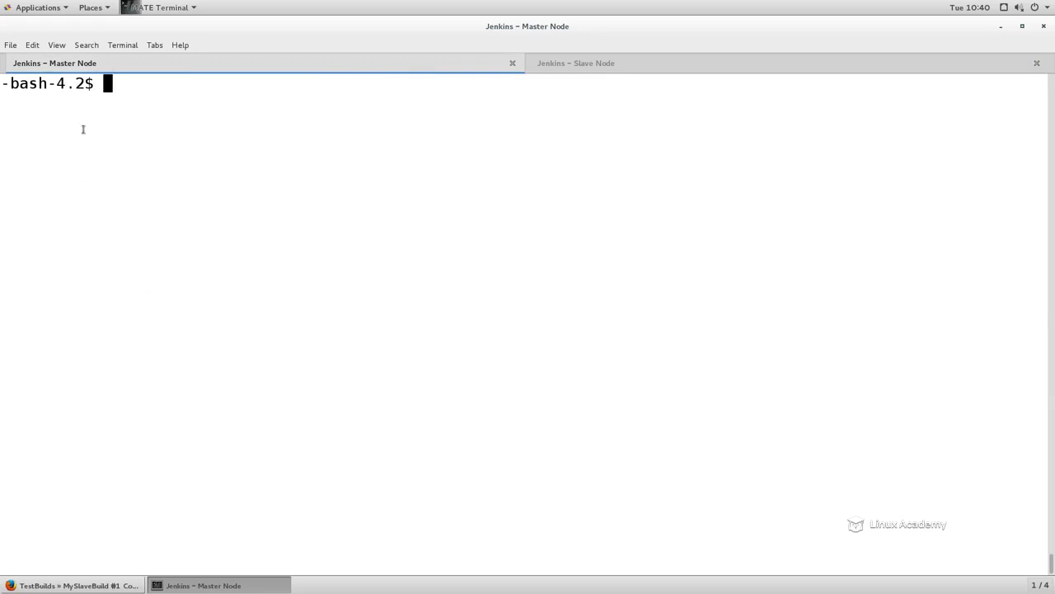
{"action": "left_click", "coordinate": [625, 71]}
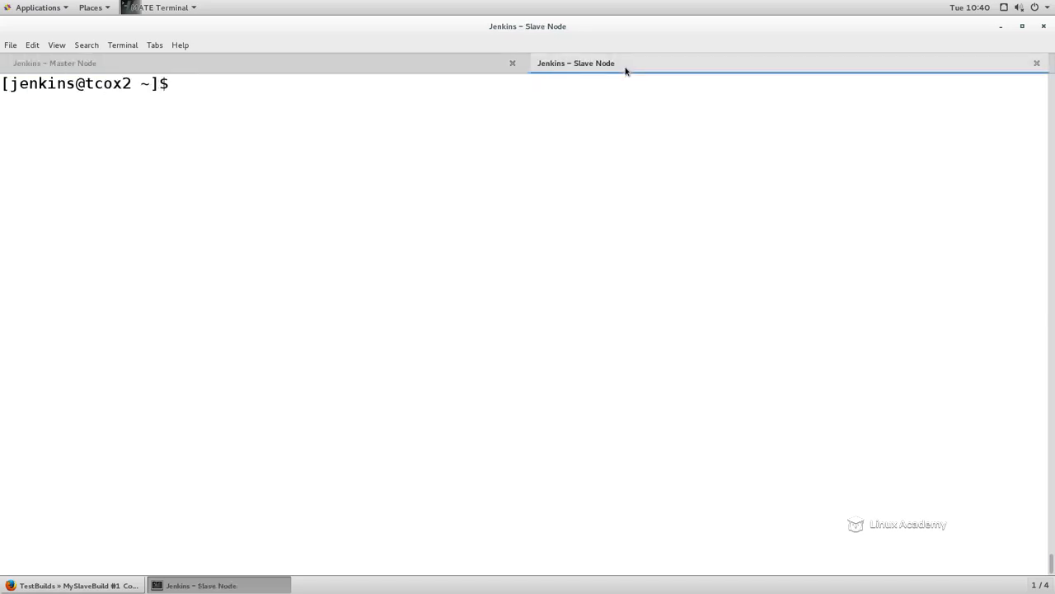
{"action": "left_click", "coordinate": [439, 64]}
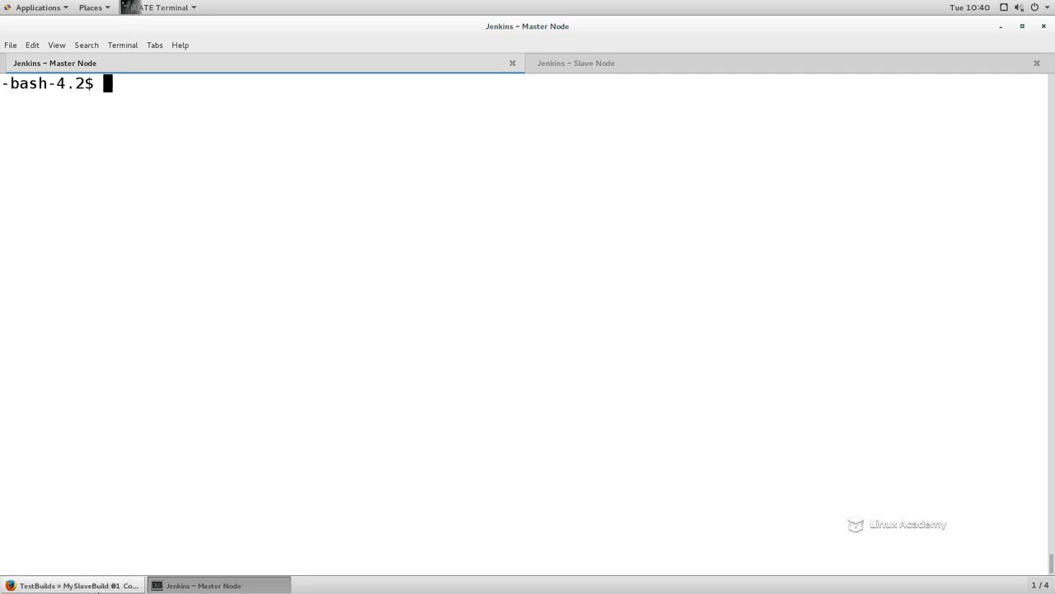
- Switch to Firefox and go from the build's console output to the global Configure System page in Manage Jenkins
{"action": "left_click", "coordinate": [116, 586]}
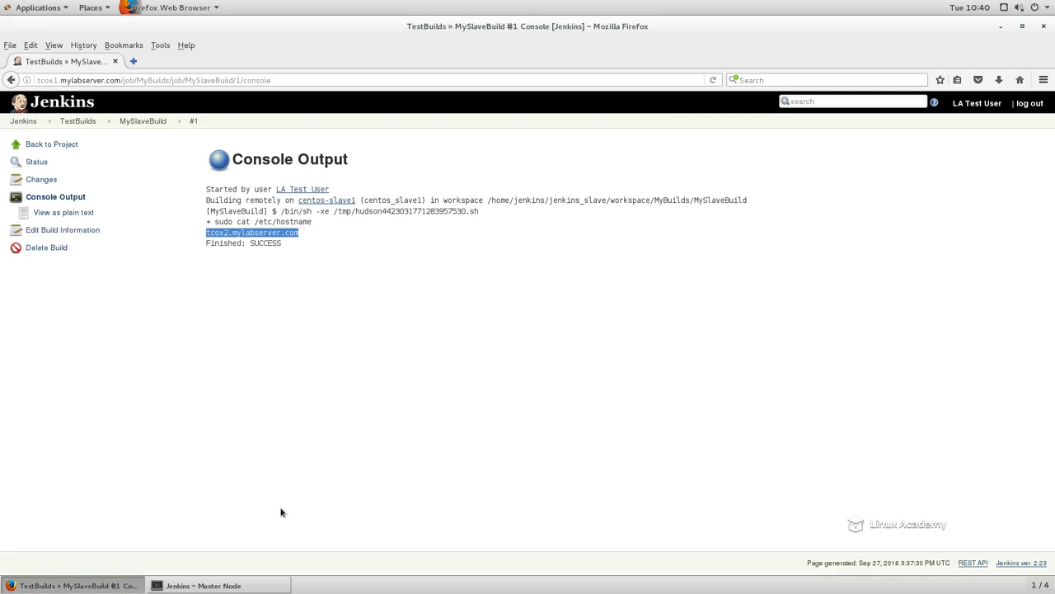
{"action": "left_click", "coordinate": [52, 143]}
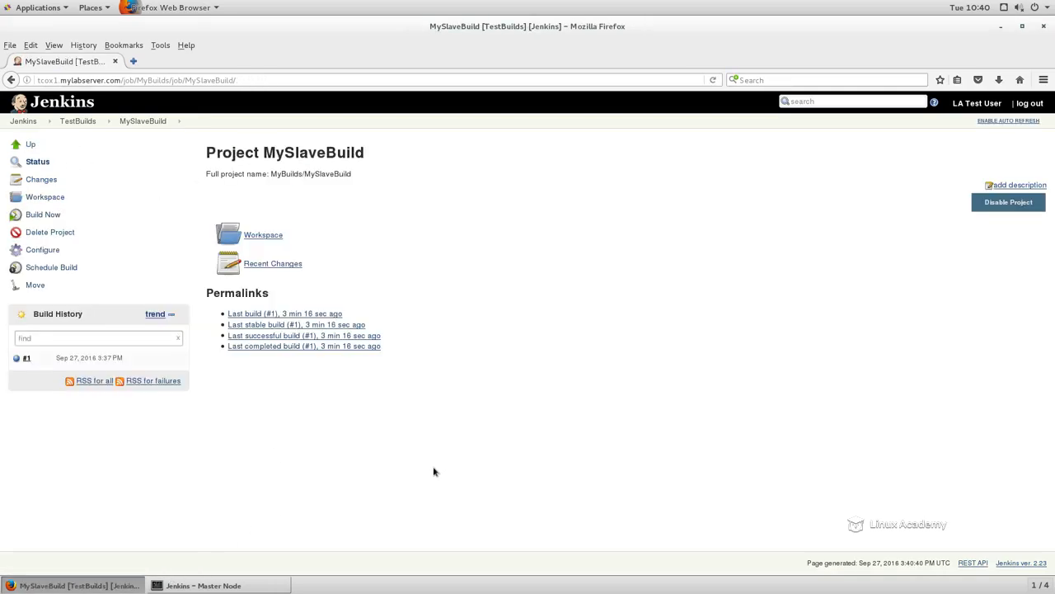
{"action": "left_click", "coordinate": [23, 121]}
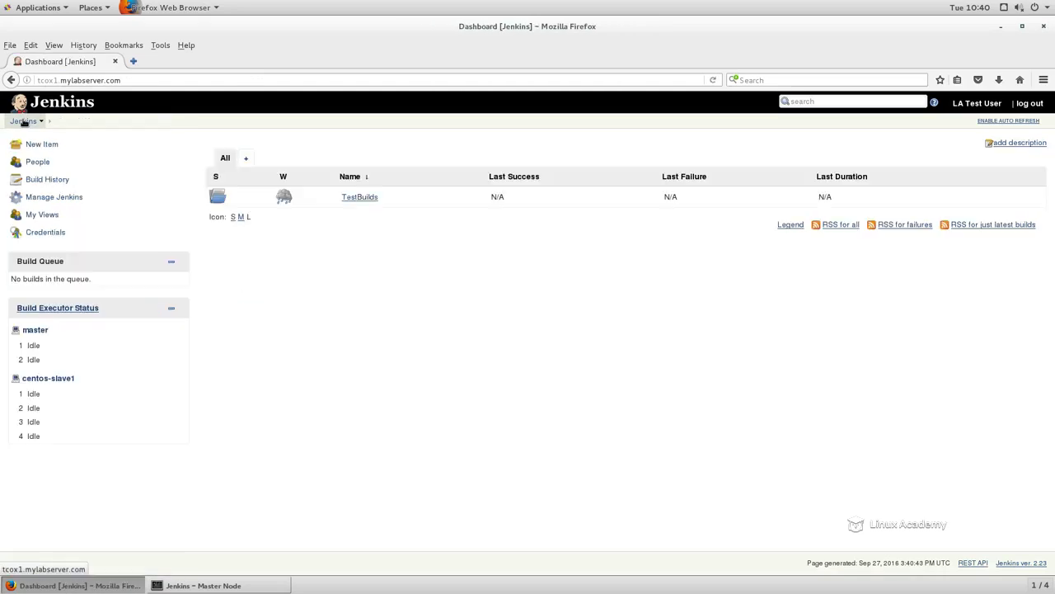
{"action": "left_click", "coordinate": [63, 200]}
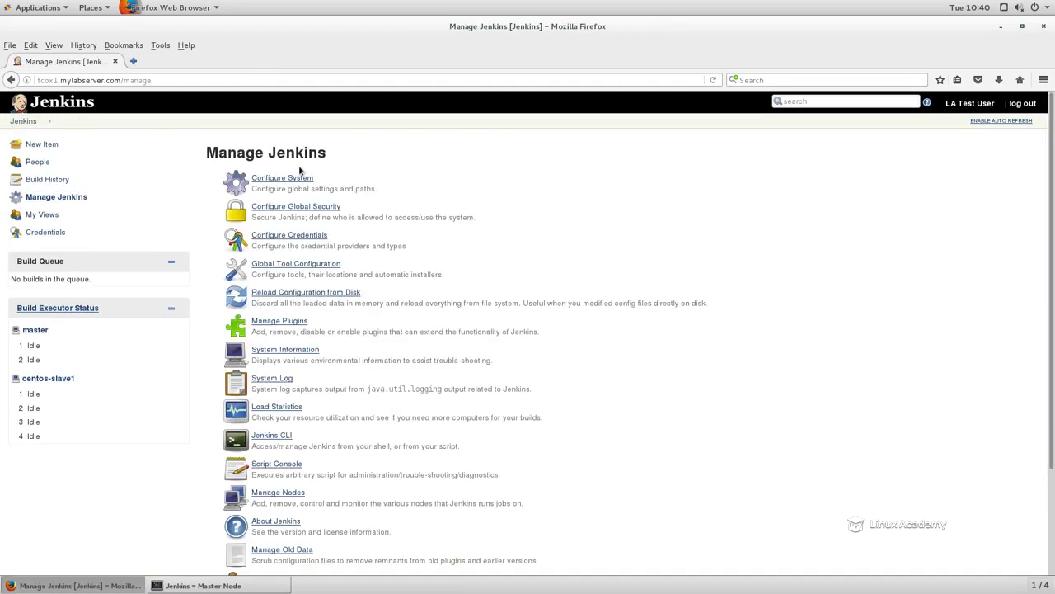
{"action": "left_click", "coordinate": [284, 179]}
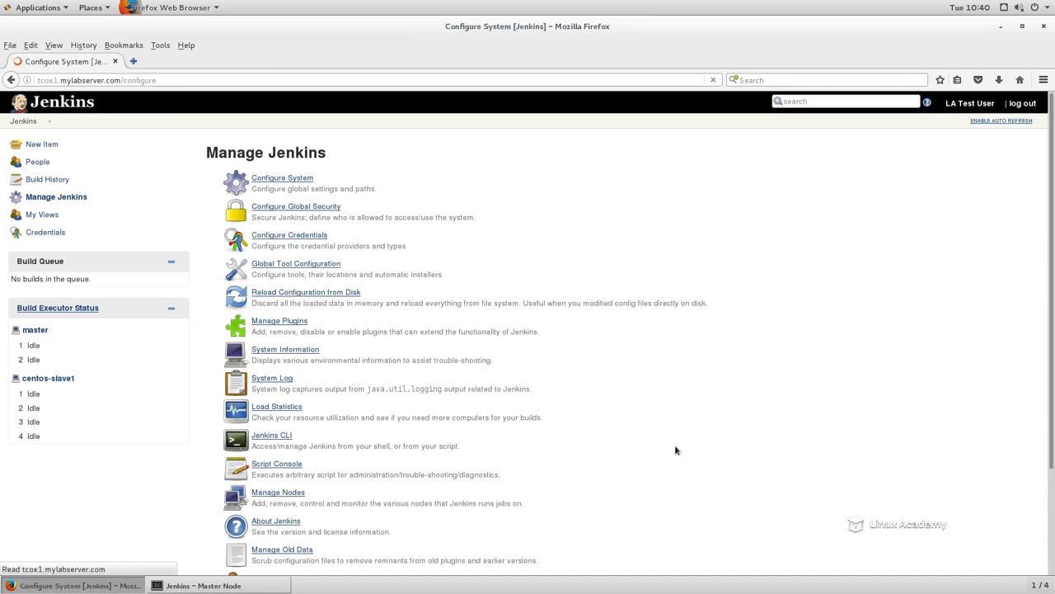
- Add an SSH remote host with hostname tcox1.mylabserver.com, port 22 and user name jenkins
{"action": "scroll", "coordinate": [656, 453], "scroll_direction": "down", "scroll_amount": 2}
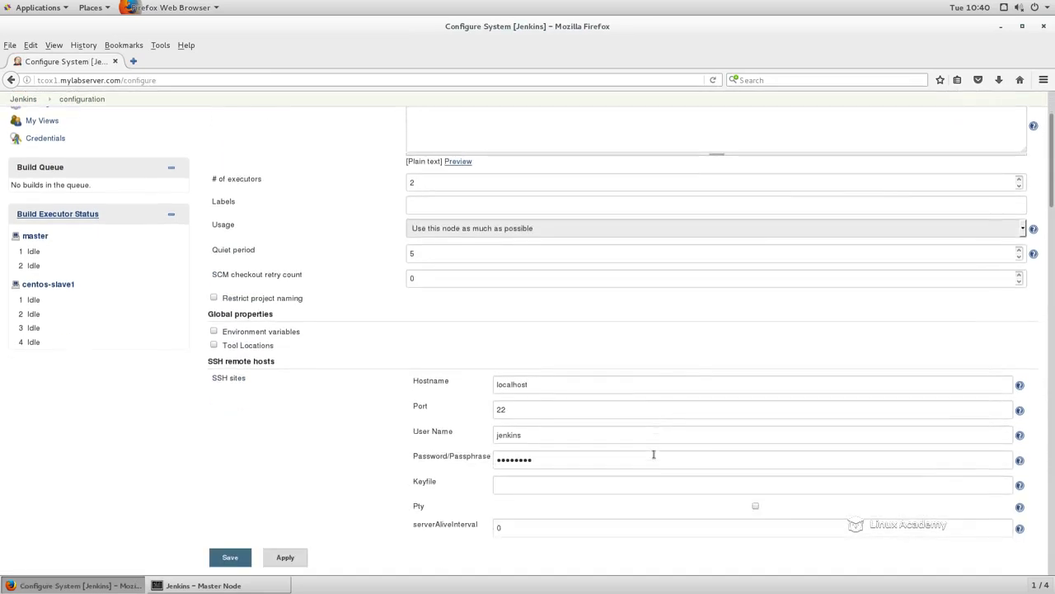
{"action": "scroll", "coordinate": [652, 464], "scroll_direction": "down", "scroll_amount": 6}
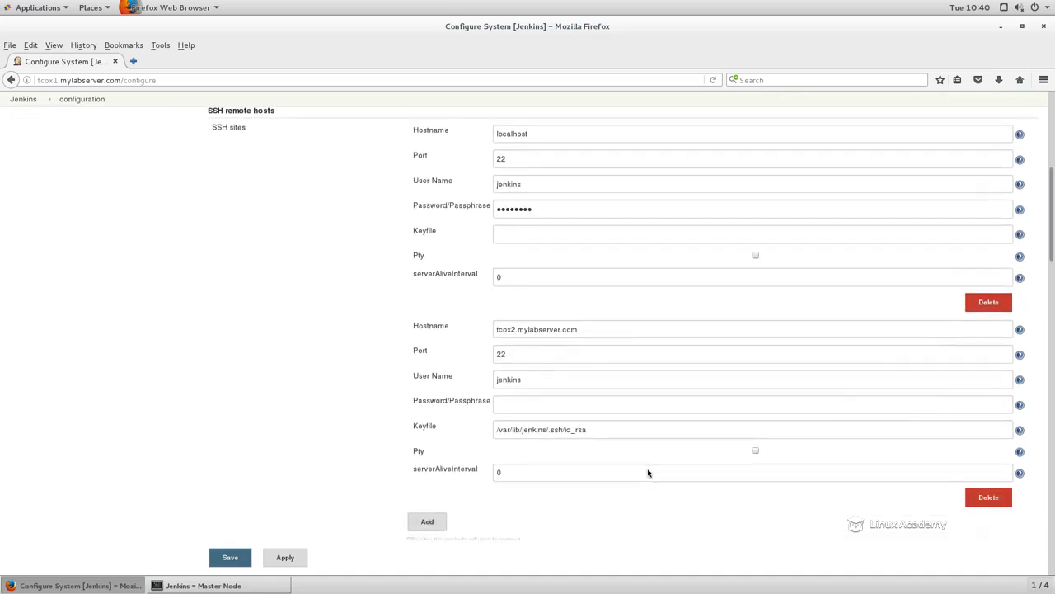
{"action": "scroll", "coordinate": [577, 479], "scroll_direction": "down", "scroll_amount": 2}
{"action": "left_click", "coordinate": [427, 459]}
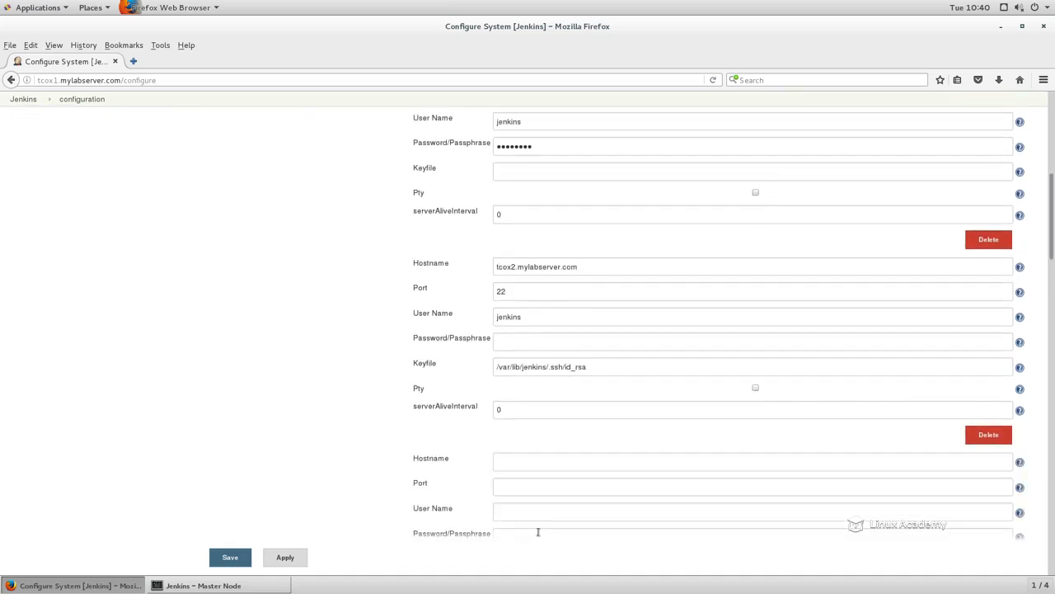
{"action": "left_click", "coordinate": [535, 461]}
{"action": "type", "text": "tcox1.mylabserver.com"}
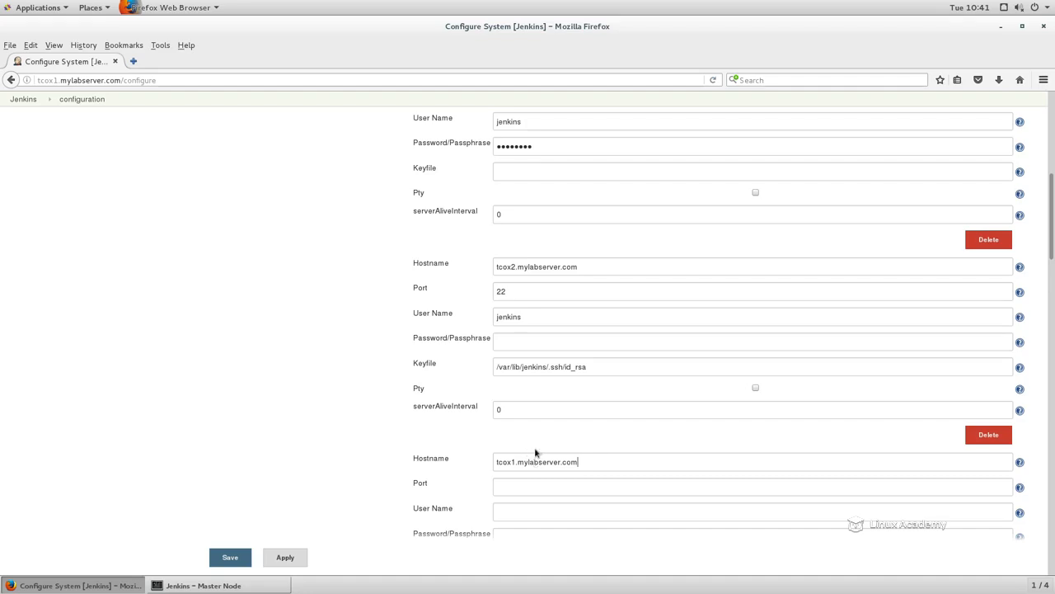
{"action": "scroll", "coordinate": [529, 453], "scroll_direction": "down", "scroll_amount": 2}
{"action": "left_click", "coordinate": [528, 424]}
{"action": "type", "text": "22"}
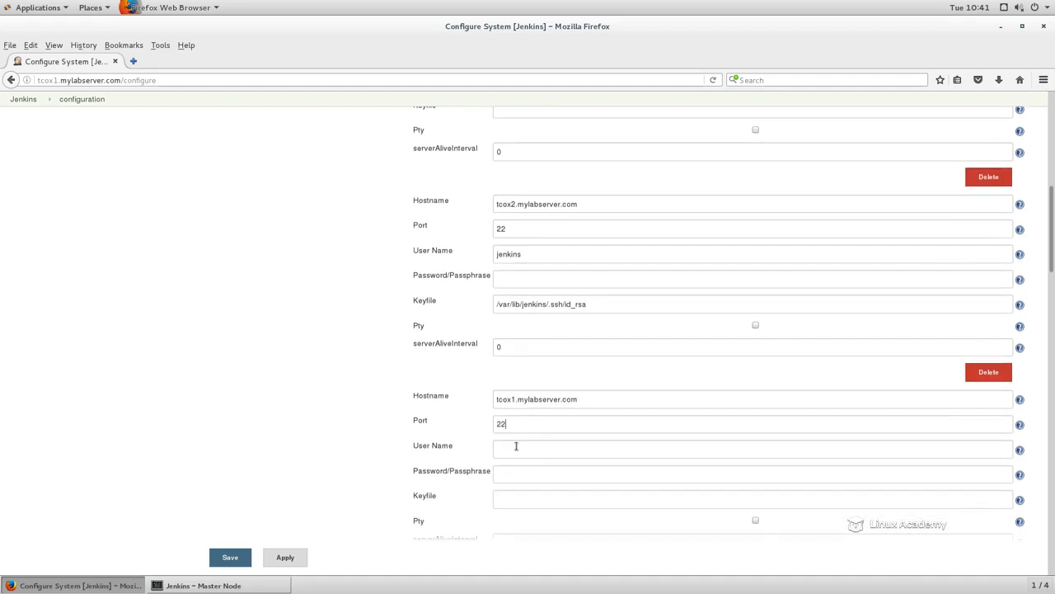
{"action": "left_click", "coordinate": [516, 446]}
{"action": "type", "text": "jenkins"}
- Copy the tcox2 site's keyfile path /var/lib/jenkins/.ssh/id_rsa into the tcox1 site's keyfile and save the system configuration
{"action": "left_click", "coordinate": [598, 303]}
{"action": "left_click_drag", "start_coordinate": [597, 303], "coordinate": [440, 299]}
{"action": "key", "text": "ctrl+c"}
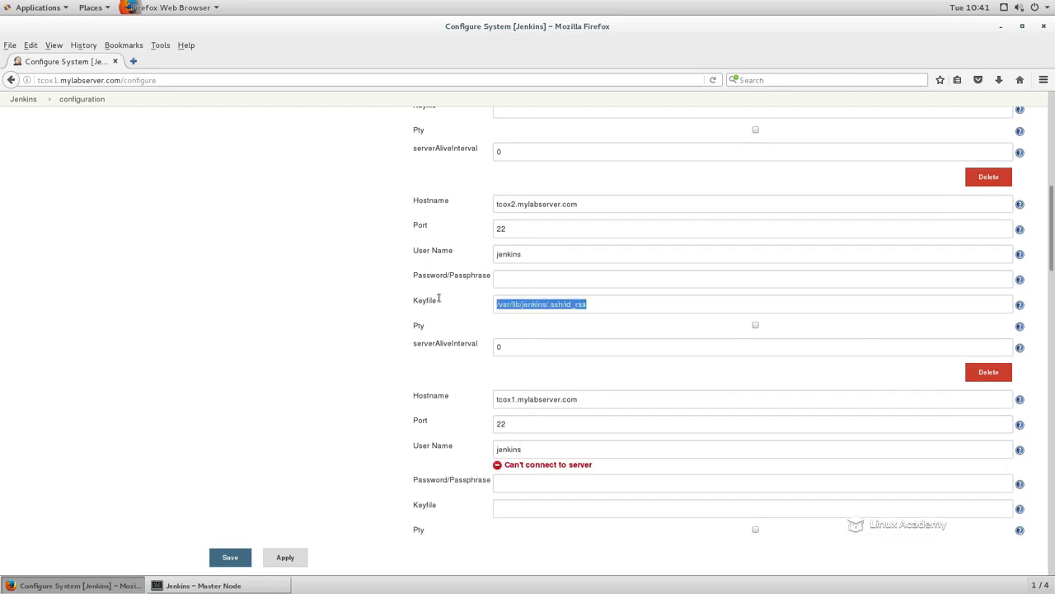
{"action": "left_click", "coordinate": [514, 445]}
{"action": "key", "text": "ctrl+v"}
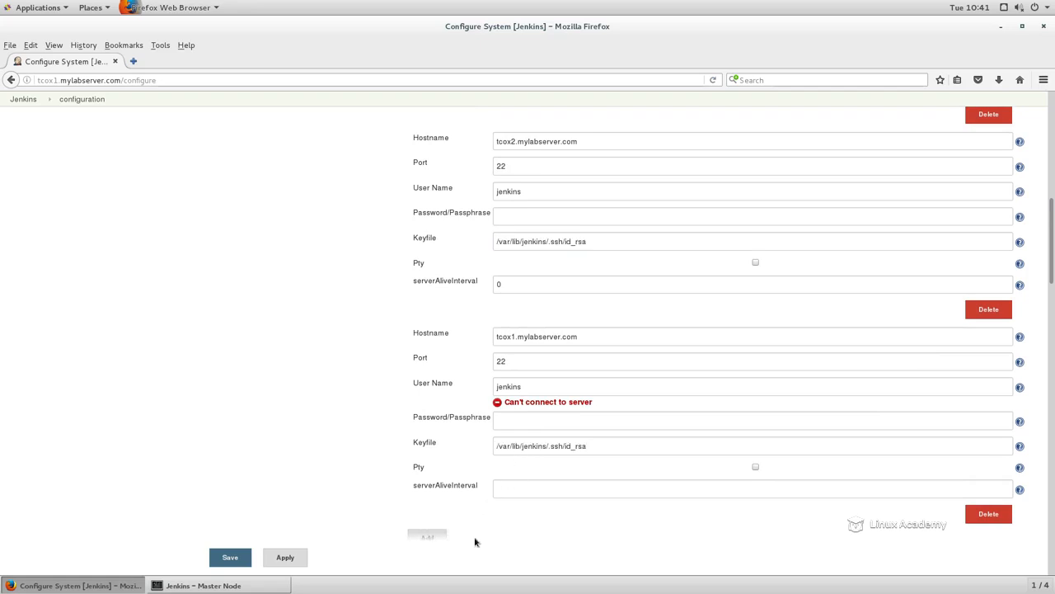
{"action": "scroll", "coordinate": [891, 523], "scroll_direction": "down", "scroll_amount": 3}
{"action": "left_click", "coordinate": [230, 557]}
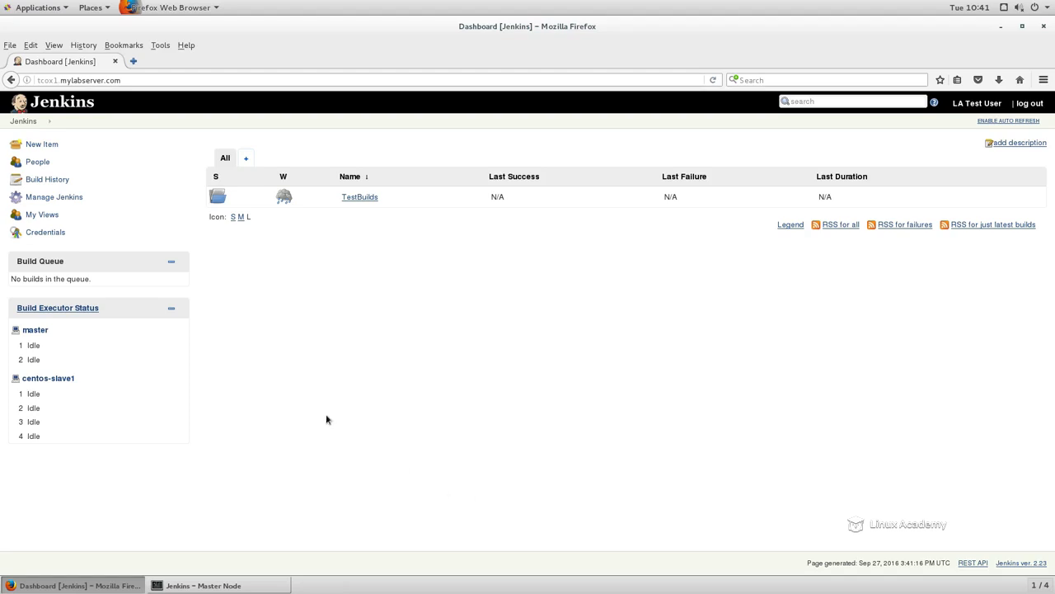
- Review the SSH remote hosts saved in the global Configure System page, including the tcox1 entry, and leave the page
{"action": "left_click", "coordinate": [70, 199]}
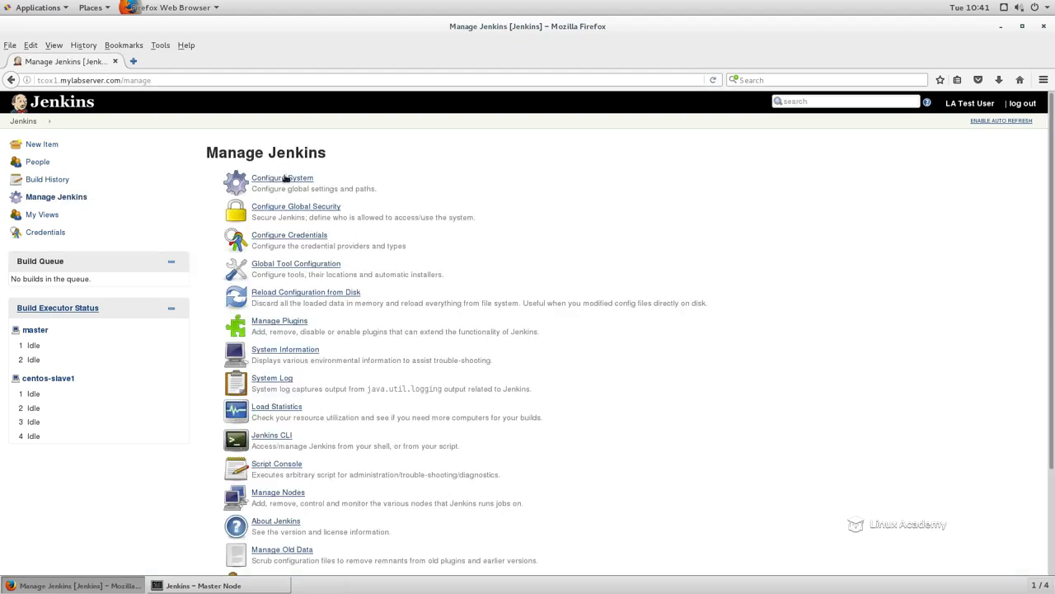
{"action": "left_click", "coordinate": [281, 179]}
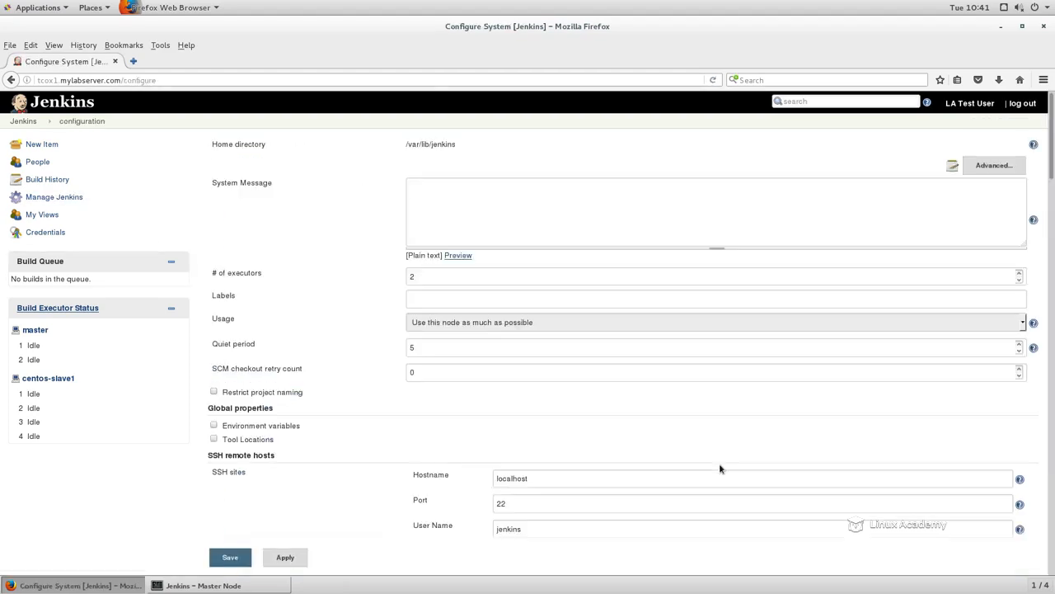
{"action": "scroll", "coordinate": [719, 466], "scroll_direction": "down", "scroll_amount": 4}
{"action": "scroll", "coordinate": [598, 432], "scroll_direction": "down", "scroll_amount": 3}
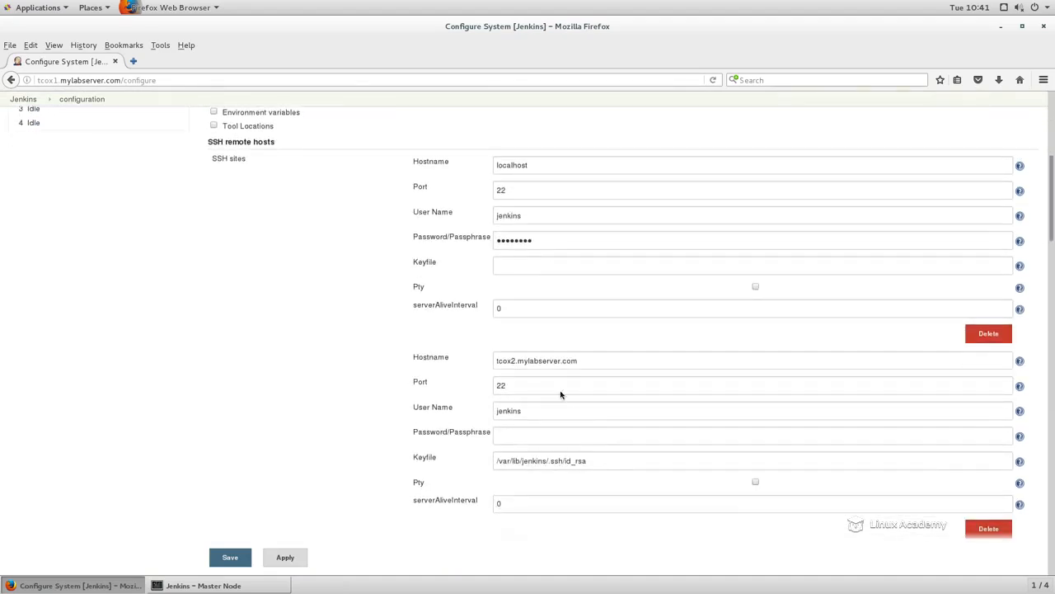
{"action": "scroll", "coordinate": [611, 467], "scroll_direction": "down", "scroll_amount": 4}
{"action": "scroll", "coordinate": [594, 405], "scroll_direction": "down", "scroll_amount": 1}
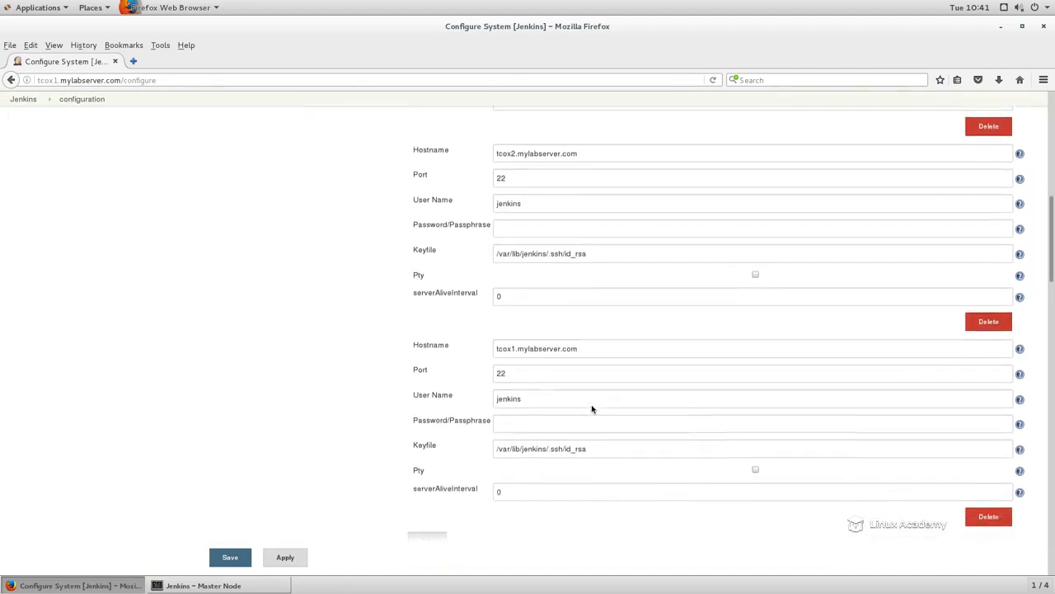
{"action": "scroll", "coordinate": [592, 405], "scroll_direction": "up", "scroll_amount": 1}
{"action": "left_click", "coordinate": [11, 80]}
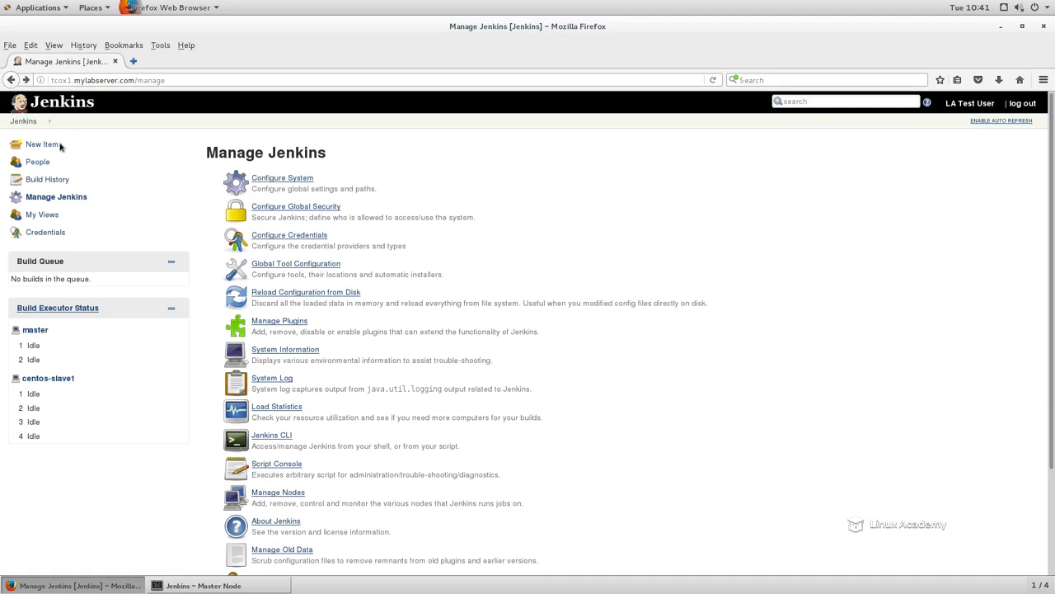
- Create a freestyle project named MyTestRemoteBuild inside the TestBuilds folder
{"action": "left_click", "coordinate": [23, 121]}
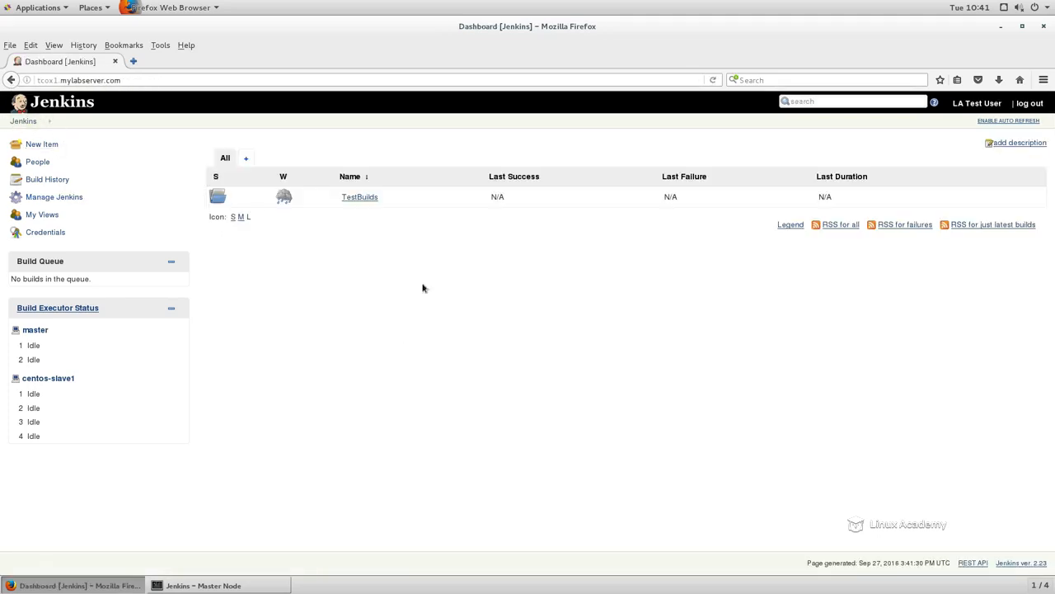
{"action": "left_click", "coordinate": [359, 198]}
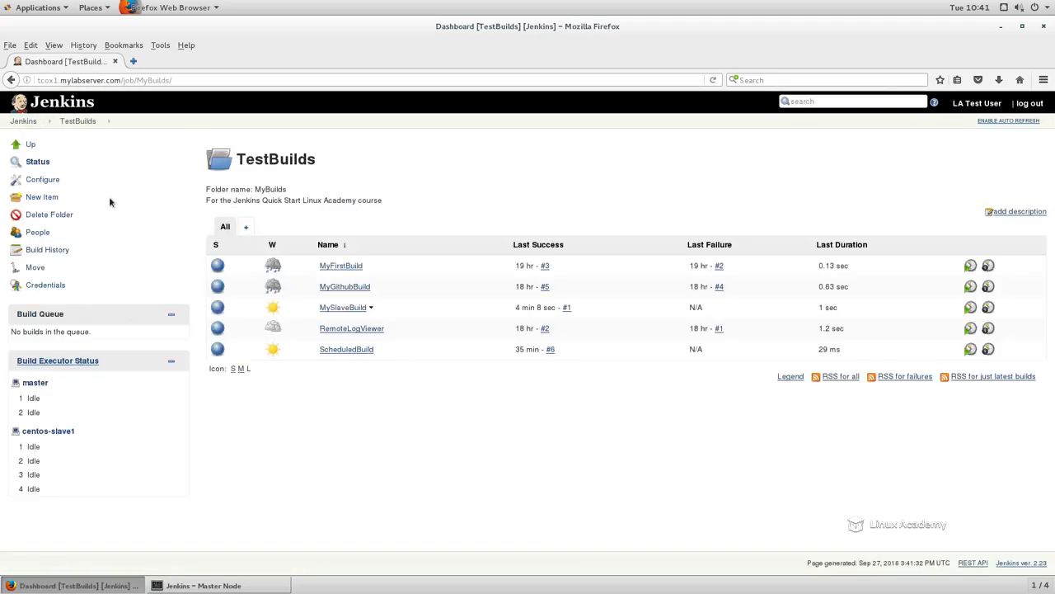
{"action": "left_click", "coordinate": [43, 197]}
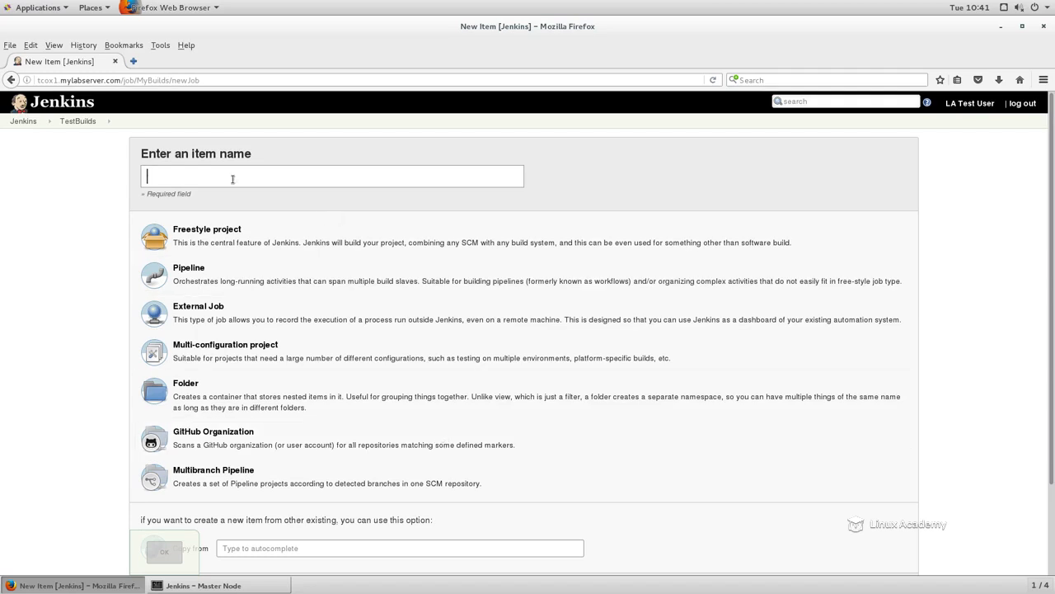
{"action": "type", "text": "MyTestRemote"}
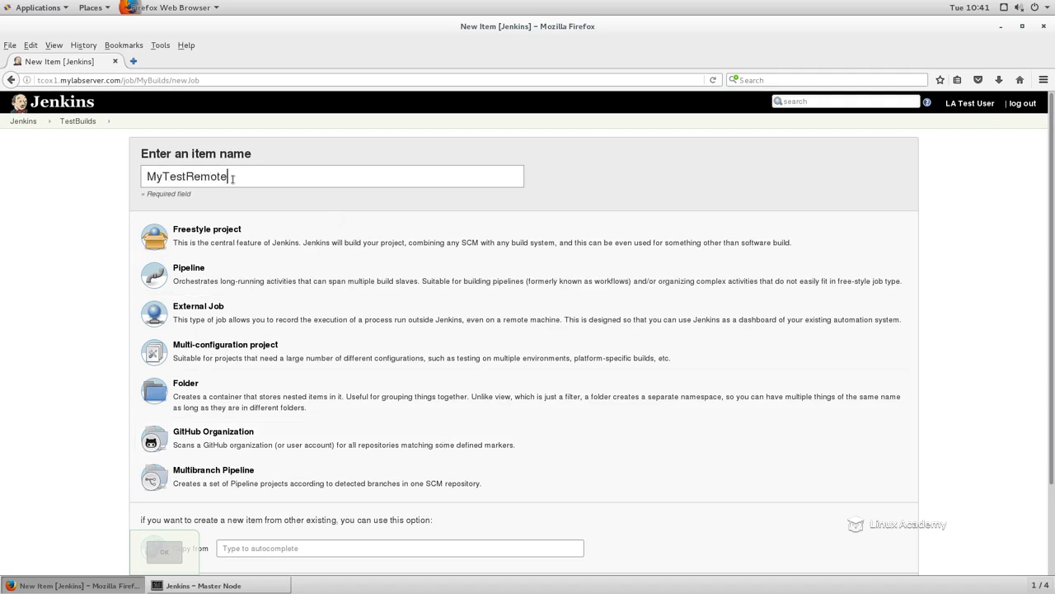
{"action": "type", "text": "Build"}
{"action": "left_click", "coordinate": [237, 231]}
{"action": "left_click", "coordinate": [165, 555]}
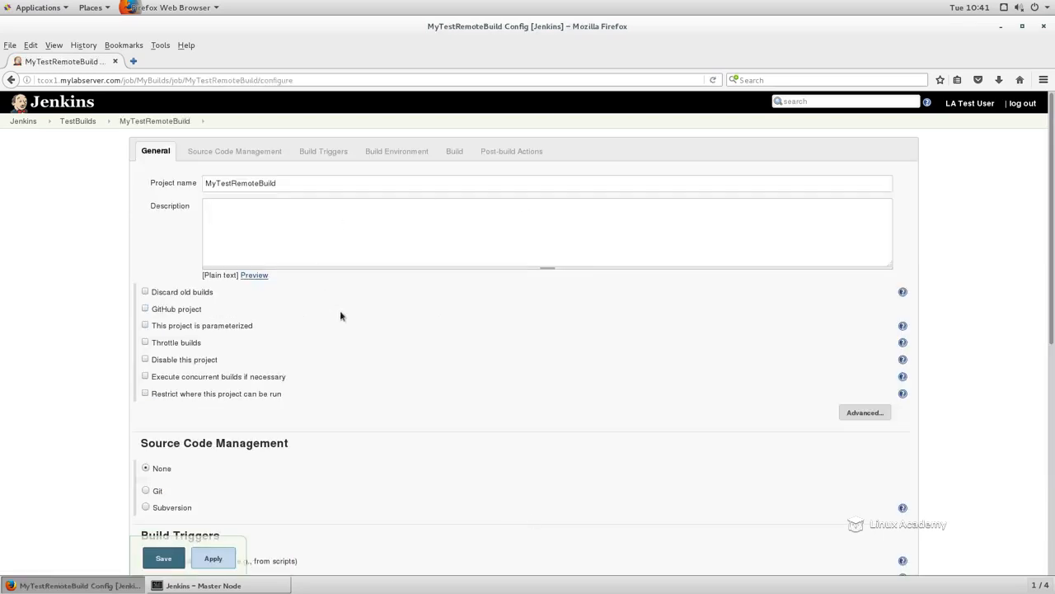
- Restrict where the project can be run to the label expression centos-slave1
{"action": "left_click", "coordinate": [198, 395]}
{"action": "left_click", "coordinate": [266, 412]}
{"action": "type", "text": "ce"}
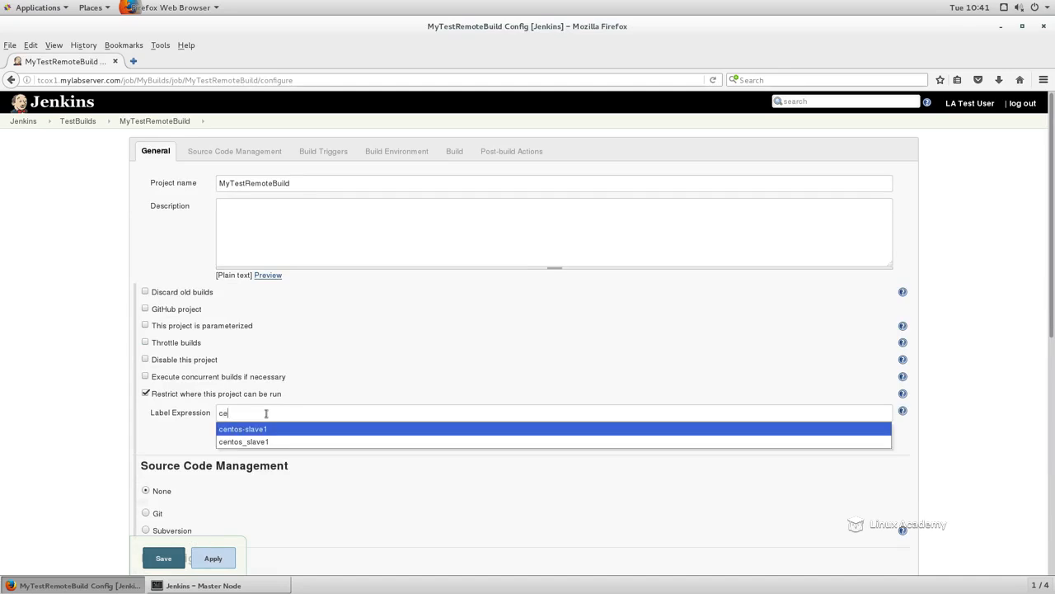
{"action": "left_click", "coordinate": [274, 430]}
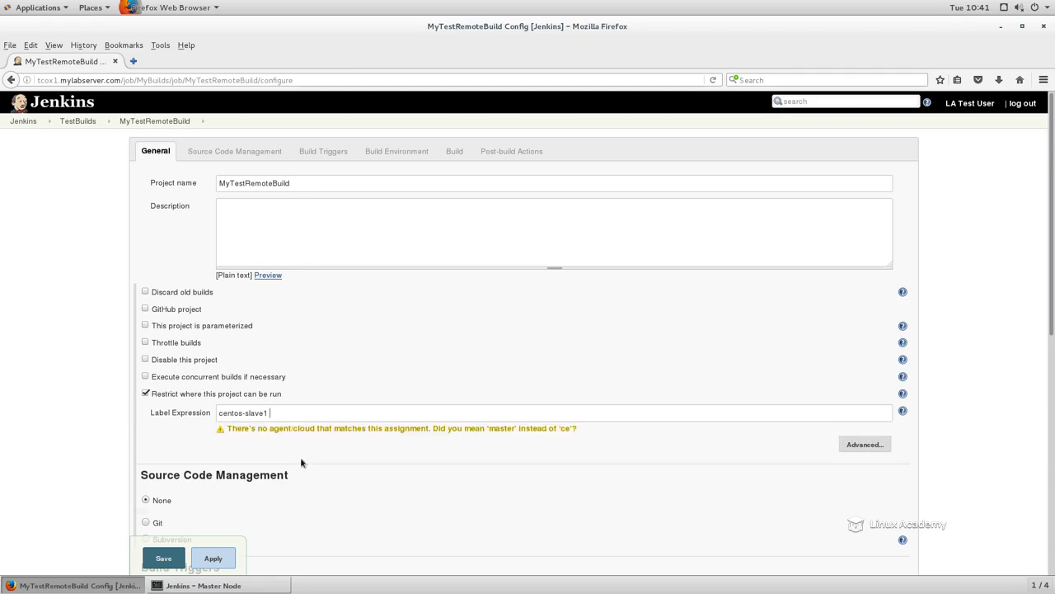
{"action": "left_click", "coordinate": [268, 434]}
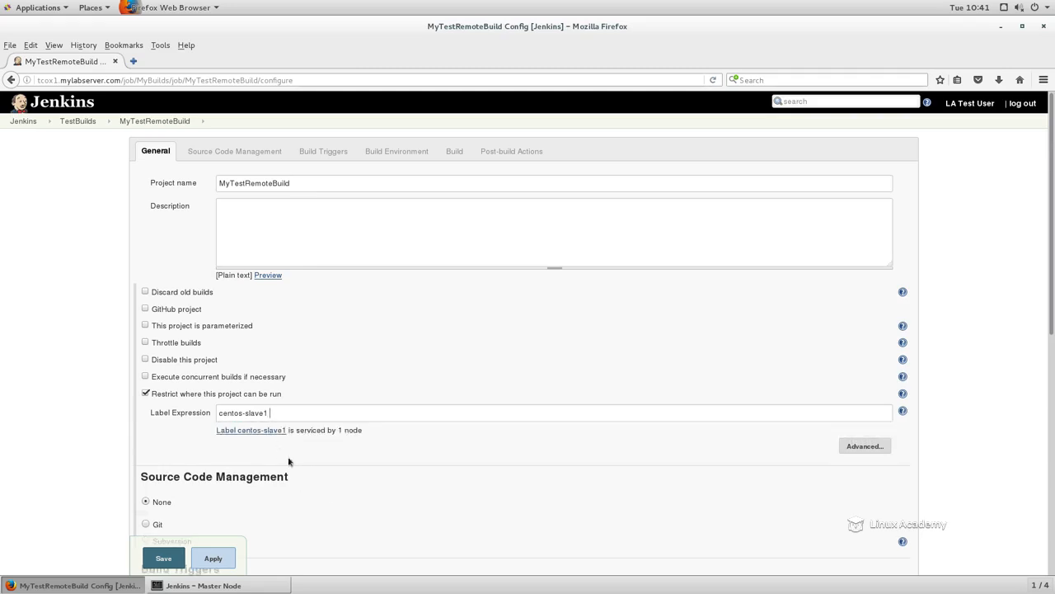
- Add a build step that executes a shell script on a remote host using ssh, with the tcox1.mylabserver.com:22 site for user jenkins
{"action": "scroll", "coordinate": [348, 487], "scroll_direction": "down", "scroll_amount": 10}
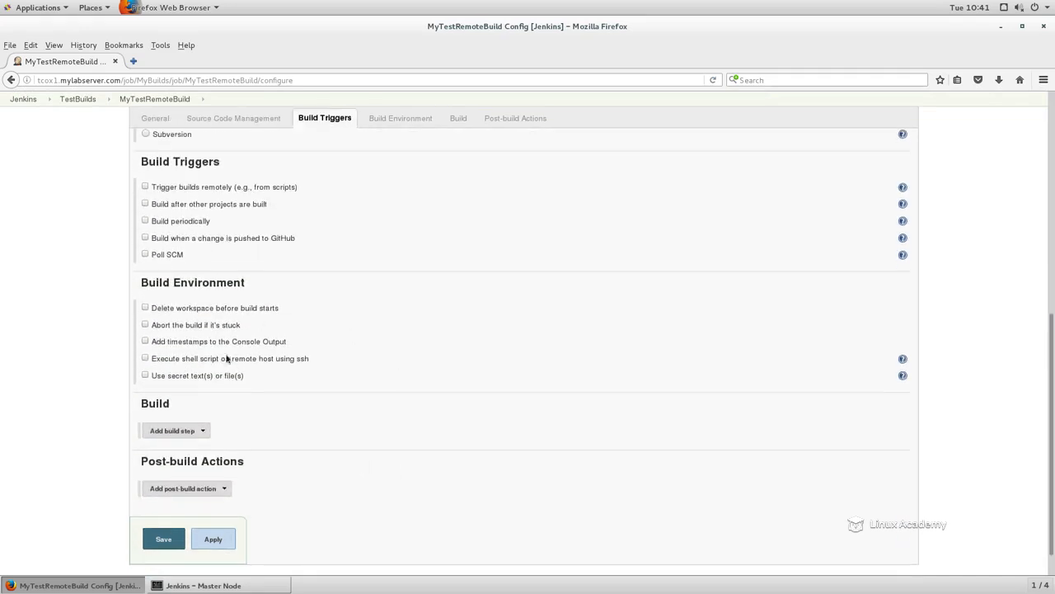
{"action": "left_click", "coordinate": [204, 432]}
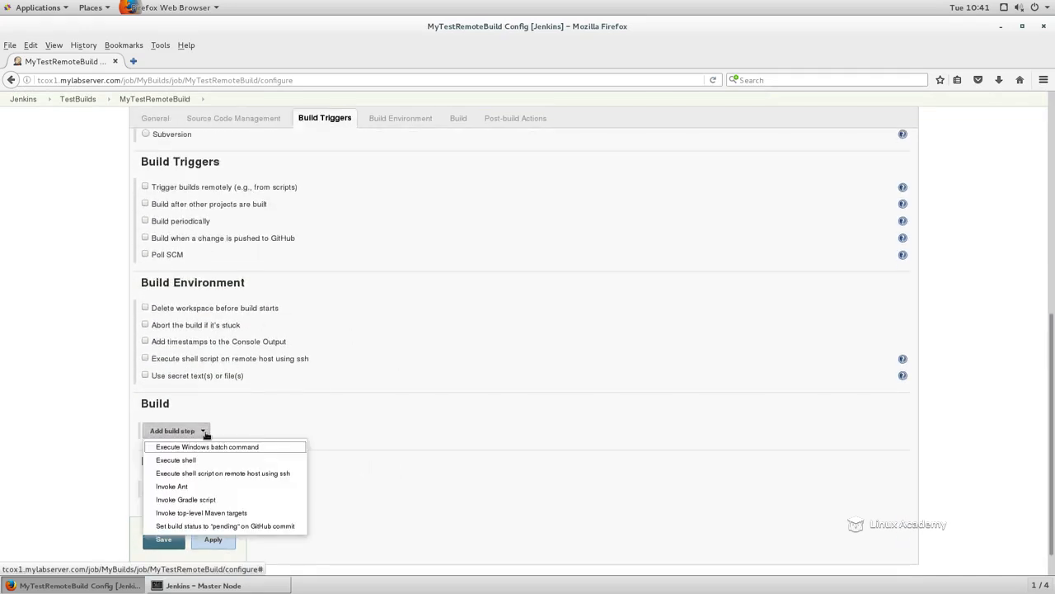
{"action": "left_click", "coordinate": [221, 475]}
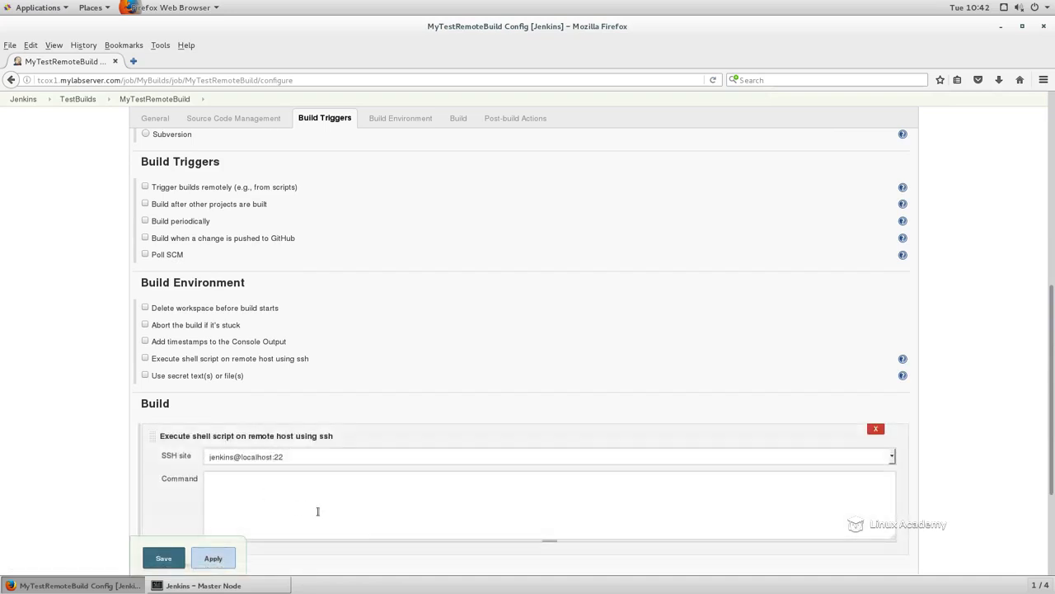
{"action": "left_click", "coordinate": [322, 458]}
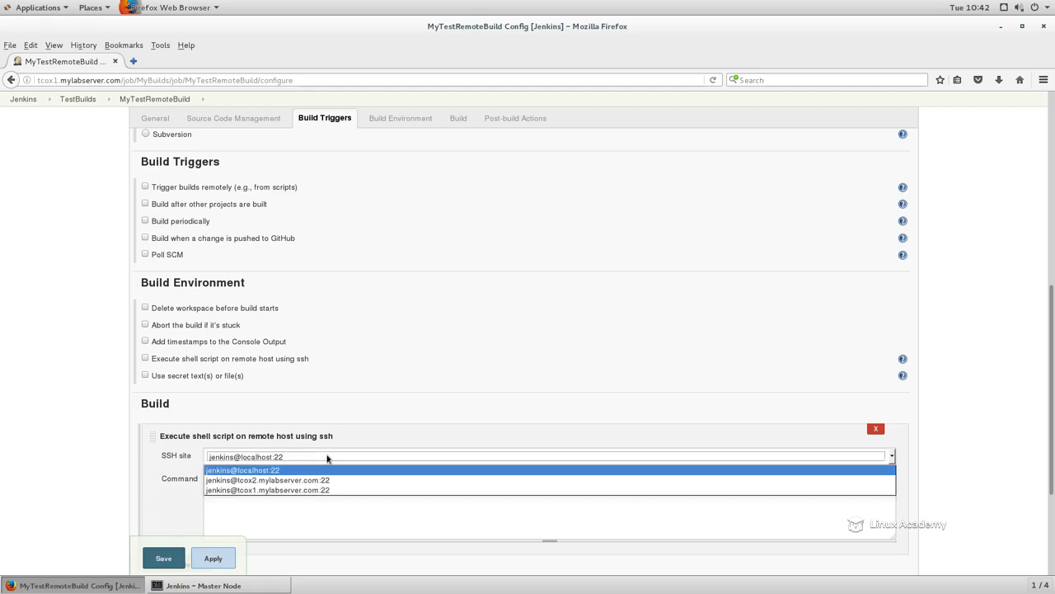
{"action": "left_click", "coordinate": [324, 491]}
- Set the remote build step's command to "sudo cat /etc/hostname" and save the project
{"action": "left_click", "coordinate": [304, 486]}
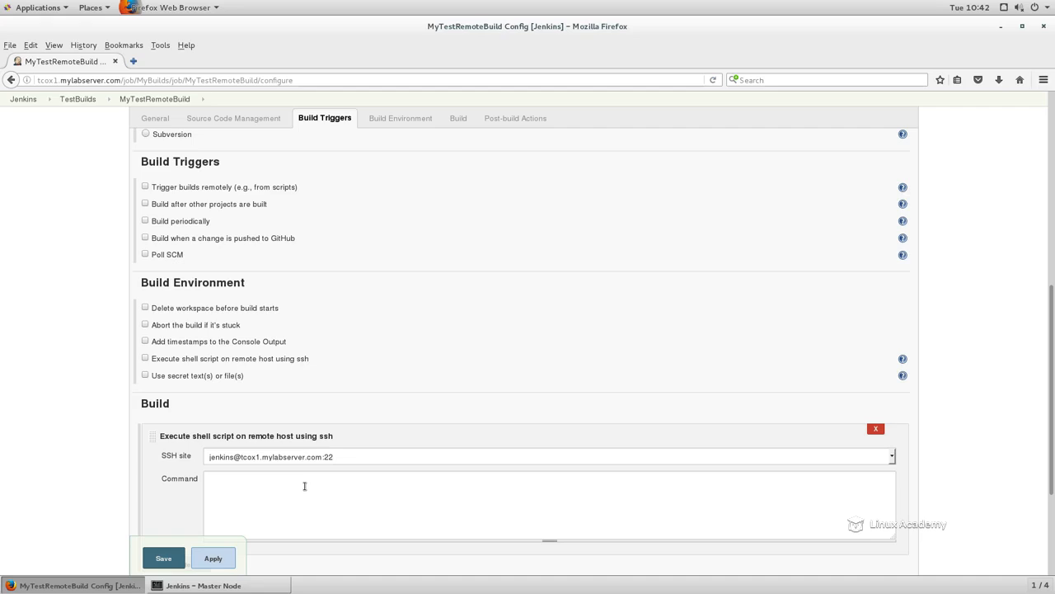
{"action": "type", "text": "sudo cat /etc/h"}
{"action": "type", "text": "osts"}
{"action": "type", "text": "name"}
{"action": "left_click", "coordinate": [175, 563]}
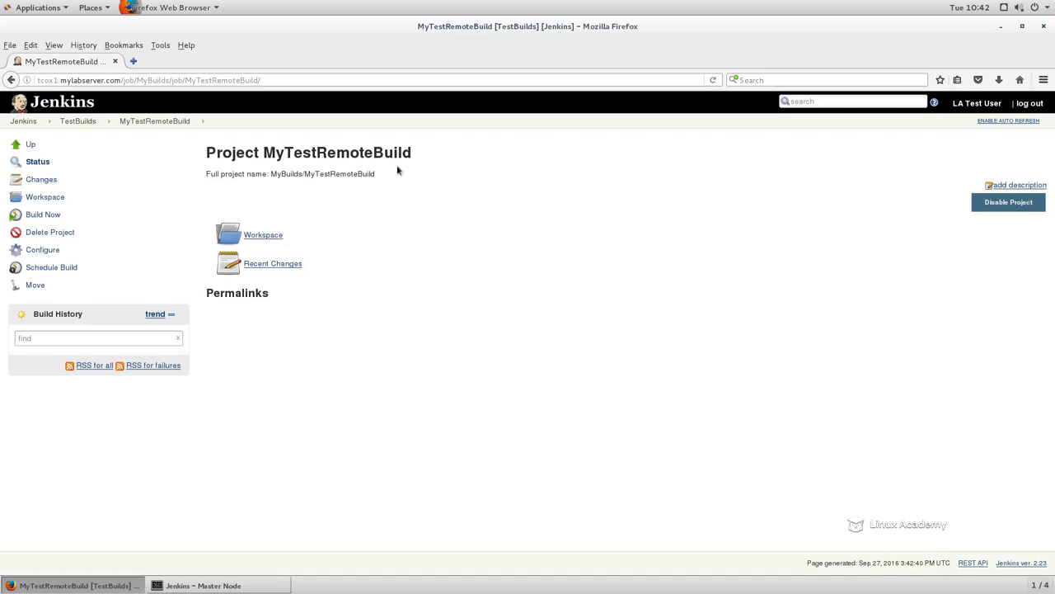
- Build MyTestRemoteBuild immediately and open the console output of build #1
{"action": "left_click", "coordinate": [41, 215]}
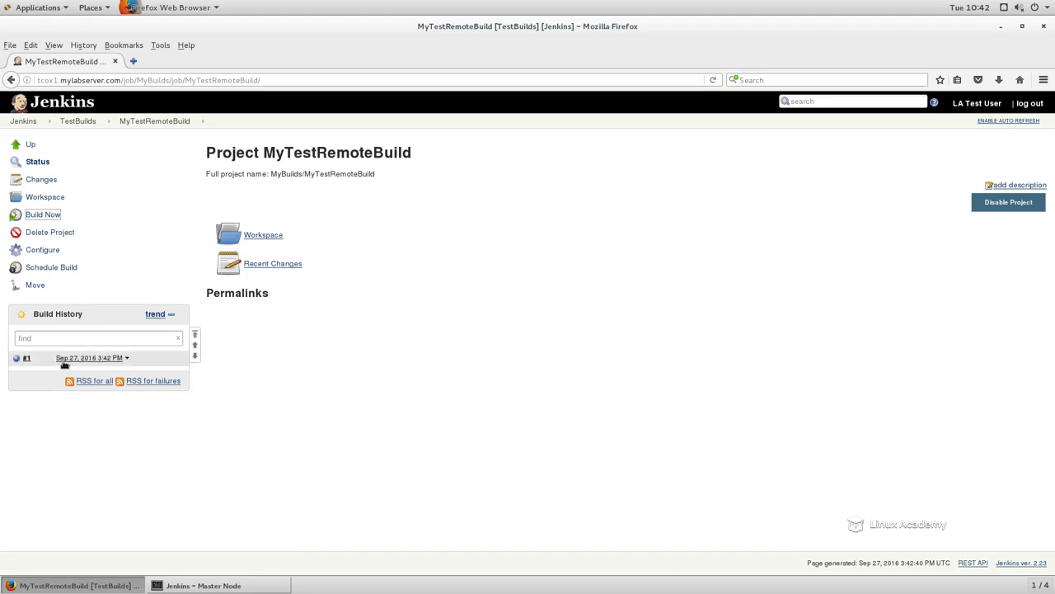
{"action": "left_click", "coordinate": [28, 358]}
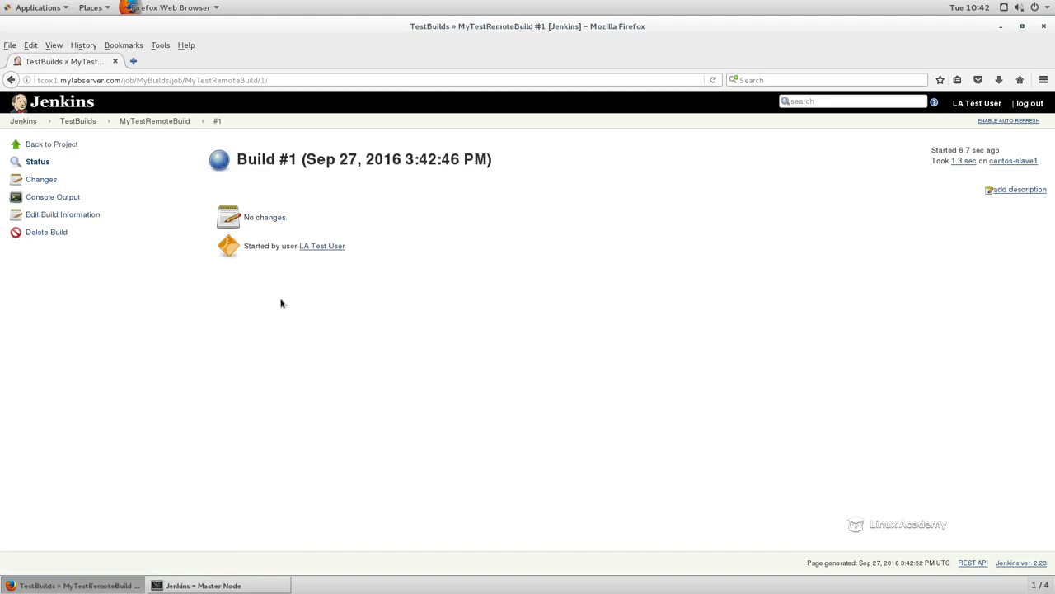
{"action": "left_click", "coordinate": [62, 196]}
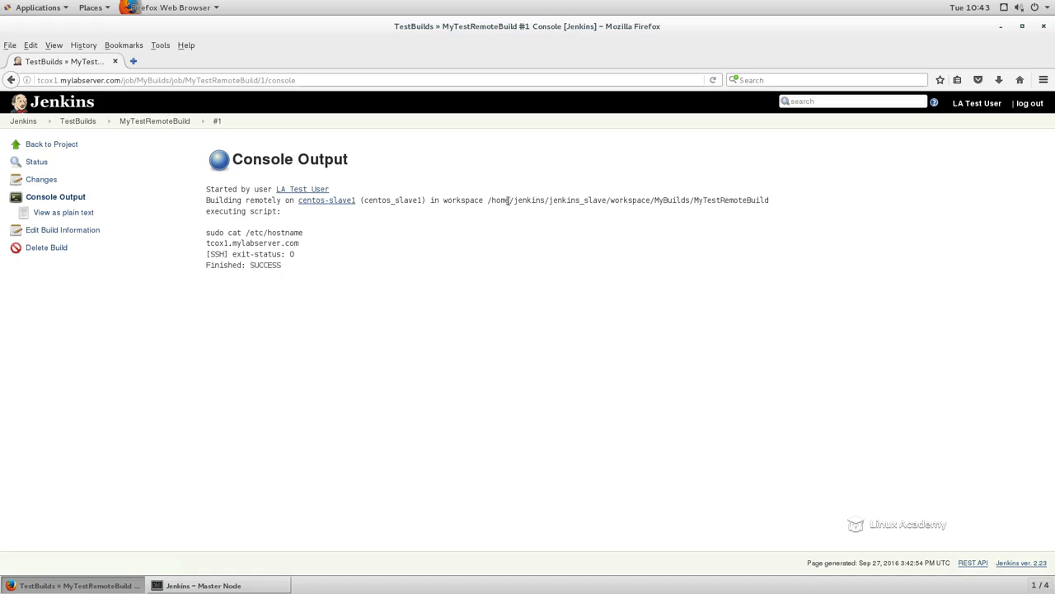
- Examine the workspace path and the returned hostname in the console output, and go back to the project page
{"action": "left_click_drag", "start_coordinate": [492, 200], "coordinate": [700, 205]}
{"action": "left_click", "coordinate": [630, 200]}
{"action": "left_click_drag", "start_coordinate": [549, 200], "coordinate": [606, 199]}
{"action": "left_click_drag", "start_coordinate": [207, 242], "coordinate": [301, 252]}
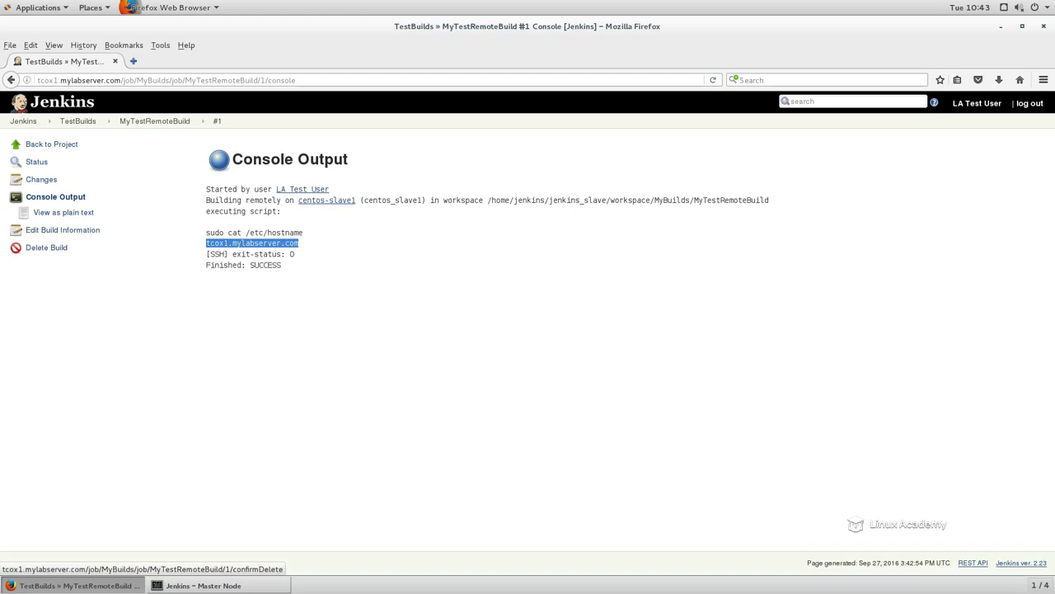
{"action": "left_click", "coordinate": [230, 277]}
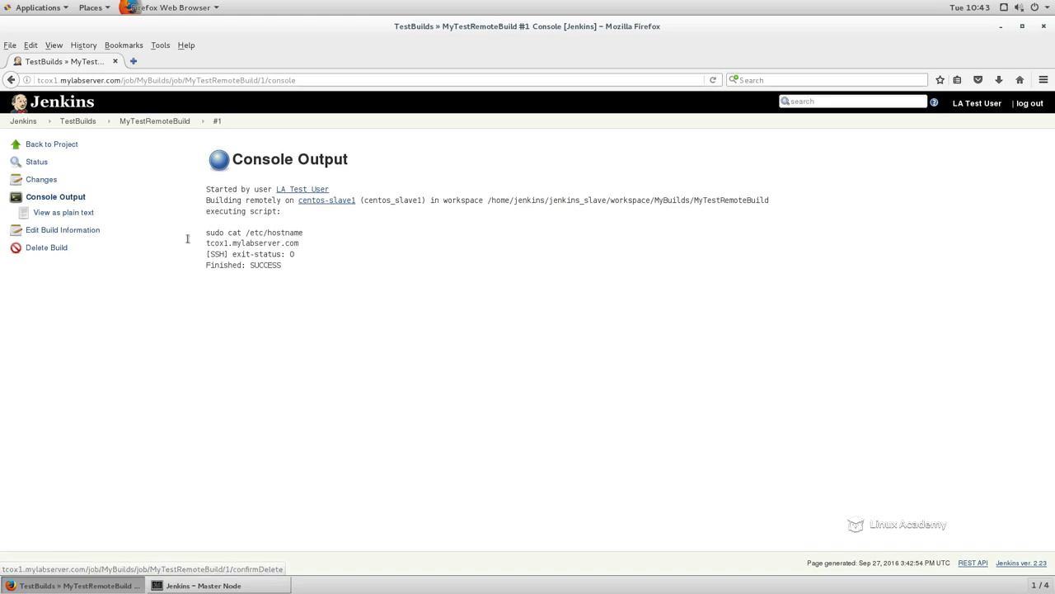
{"action": "left_click", "coordinate": [45, 144]}
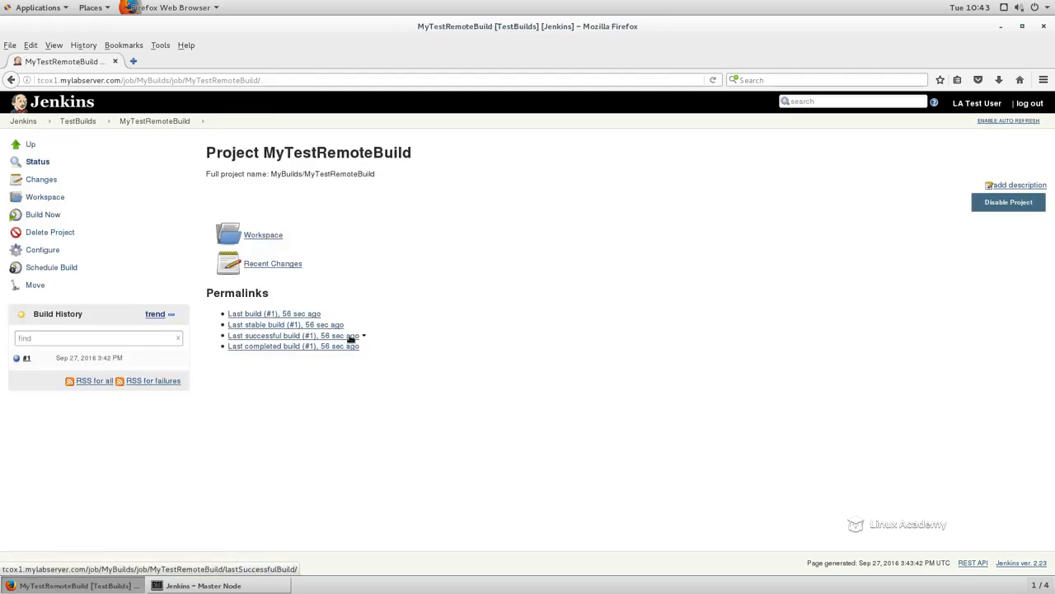